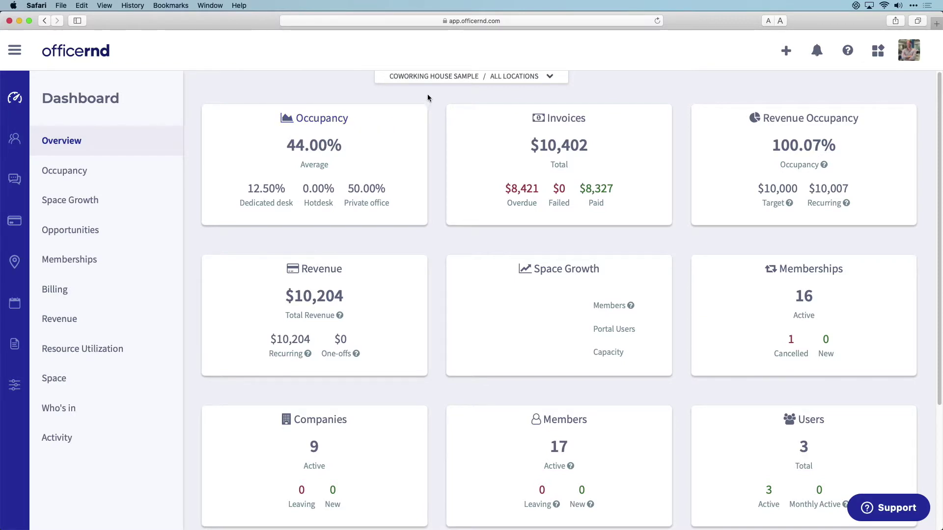
# - Open the location switcher from the Coworking House Sample / All Locations bar
pyautogui.click(436, 77)
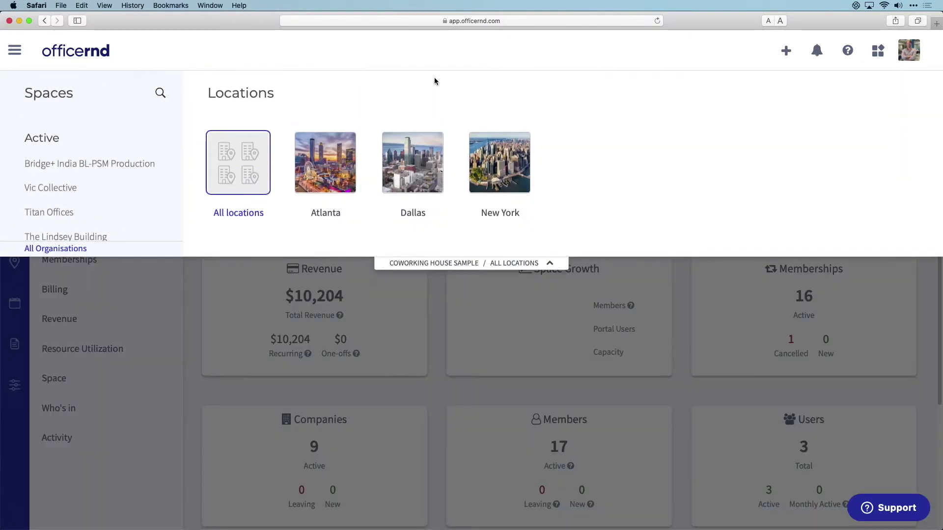
# - Filter the dashboard to Atlanta, then view the add-new options and latest release notes
pyautogui.click(329, 172)
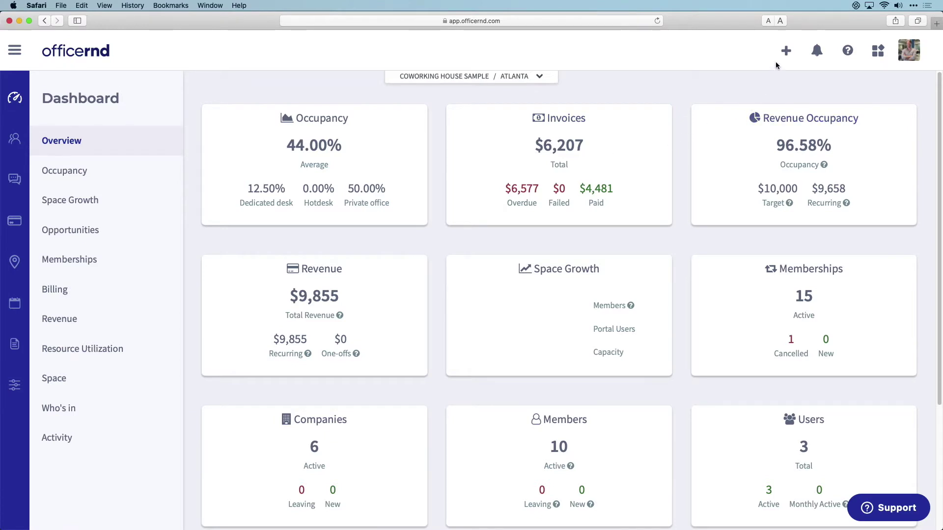
pyautogui.click(787, 52)
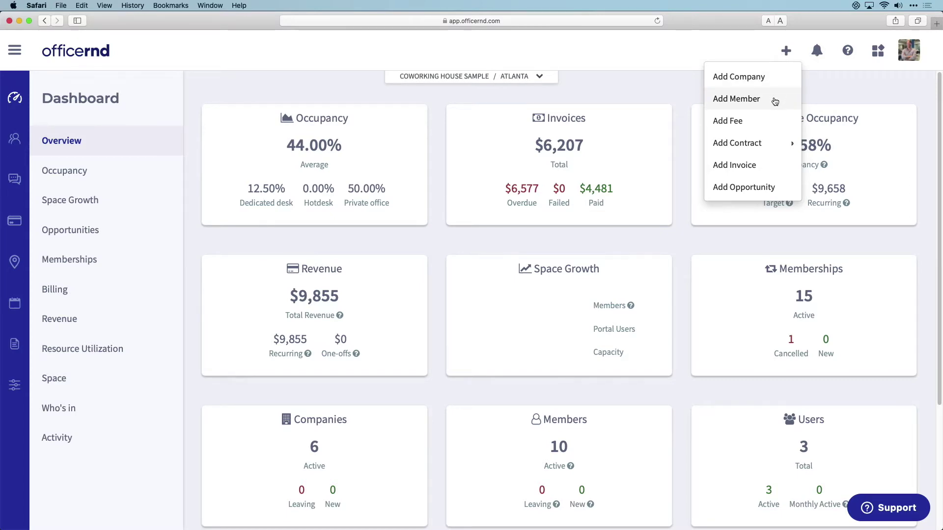
pyautogui.click(818, 52)
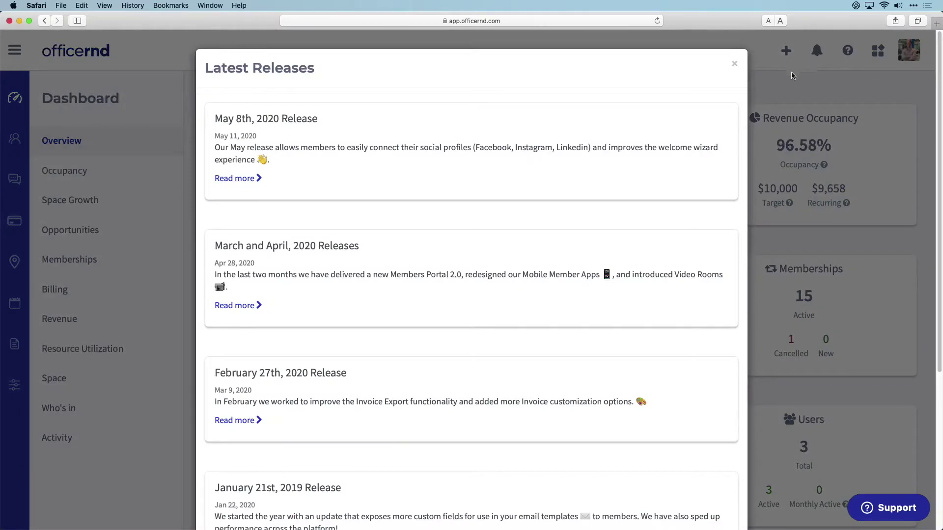
pyautogui.click(734, 65)
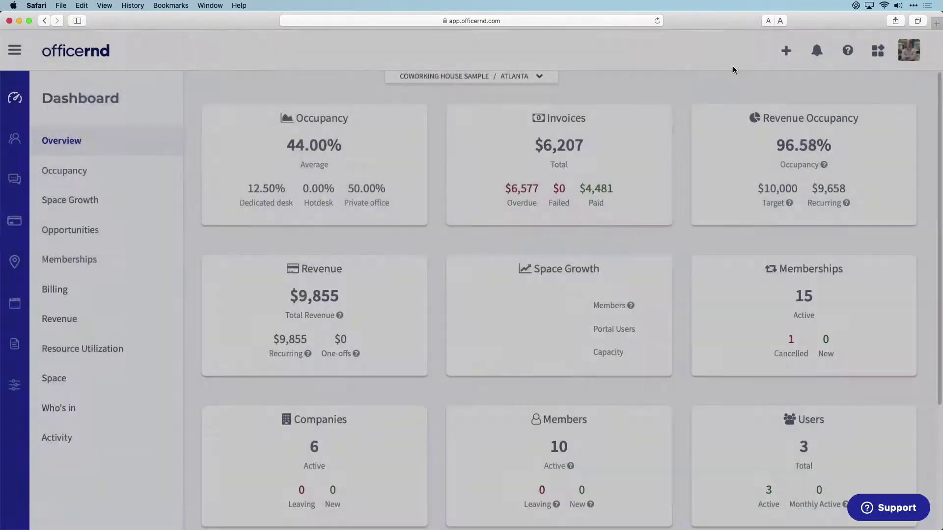
# - Browse the help and member-facing pages menus, then go to the Community Companies list
pyautogui.click(846, 54)
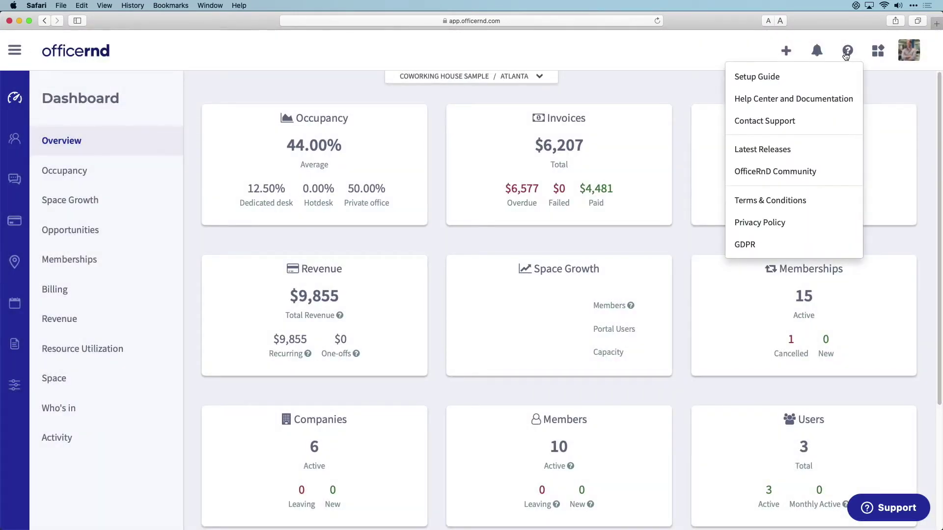
pyautogui.click(880, 50)
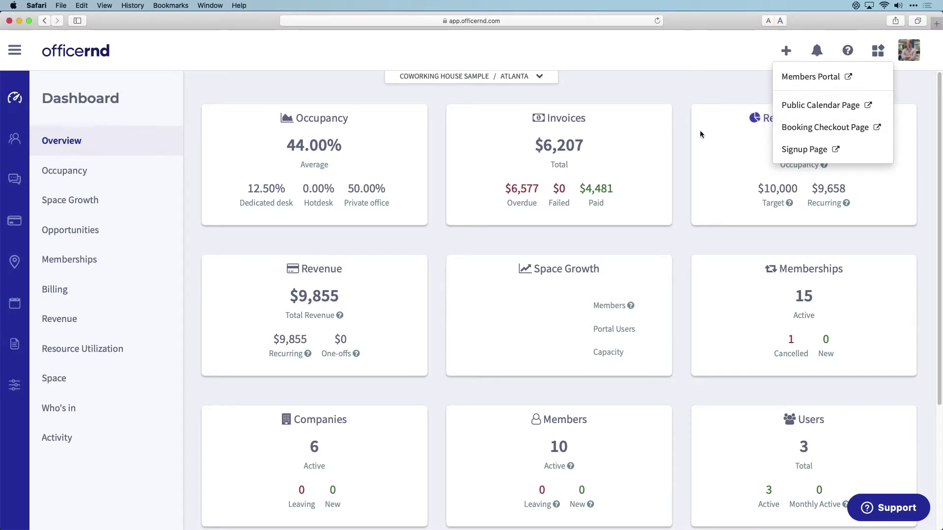
pyautogui.click(197, 159)
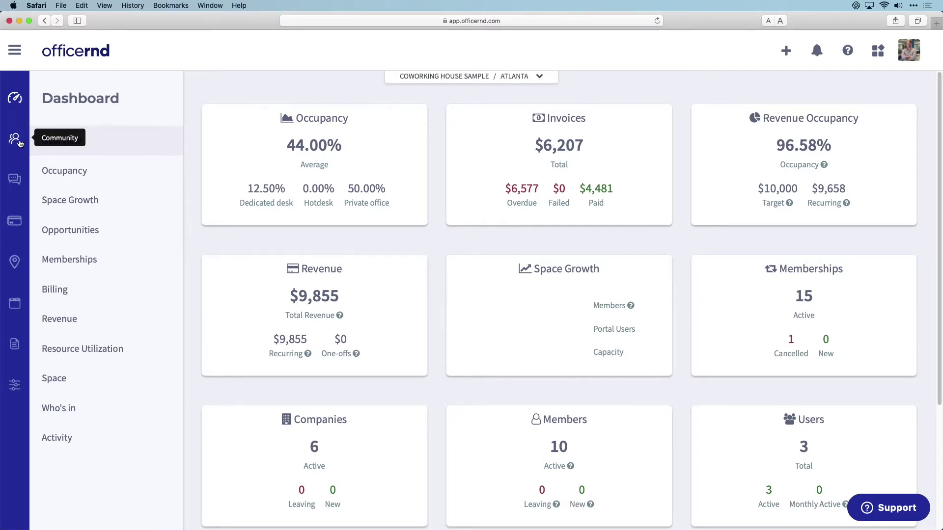
pyautogui.click(19, 143)
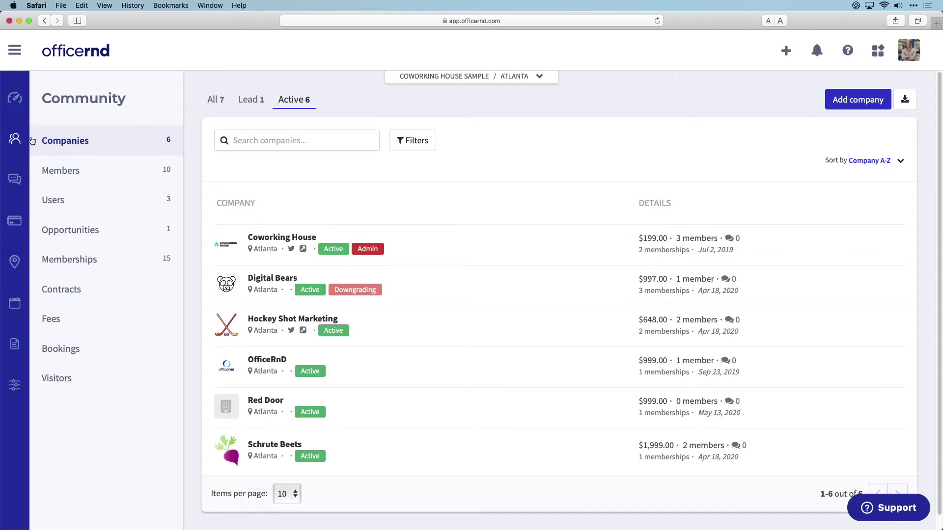
# - Switch to the Atlanta Members list and scroll through its 10 active members
pyautogui.click(82, 169)
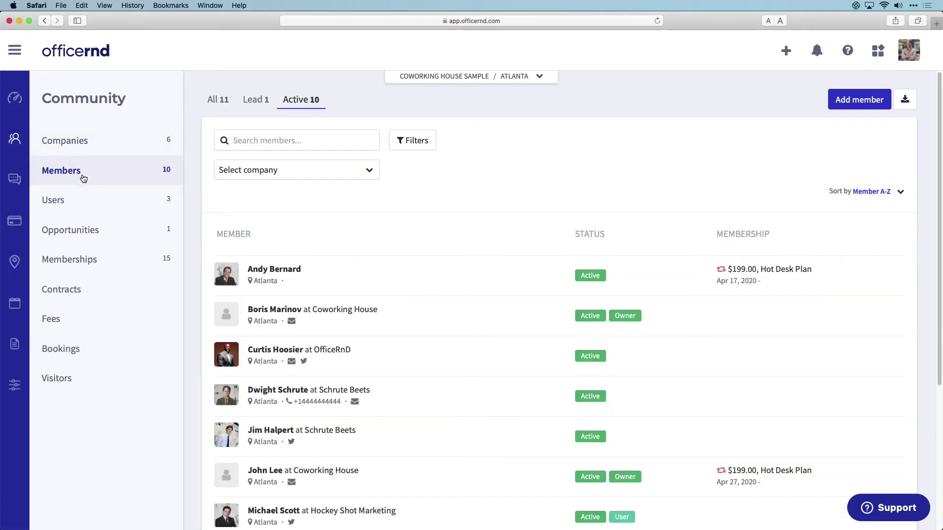
pyautogui.scroll(-1, 504, 367)
pyautogui.scroll(-4, 503, 367)
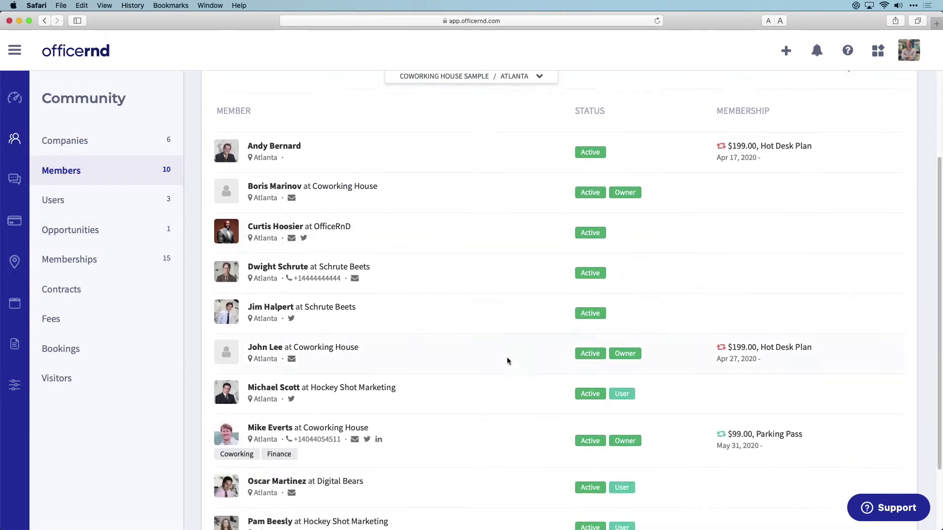
pyautogui.scroll(5, 507, 361)
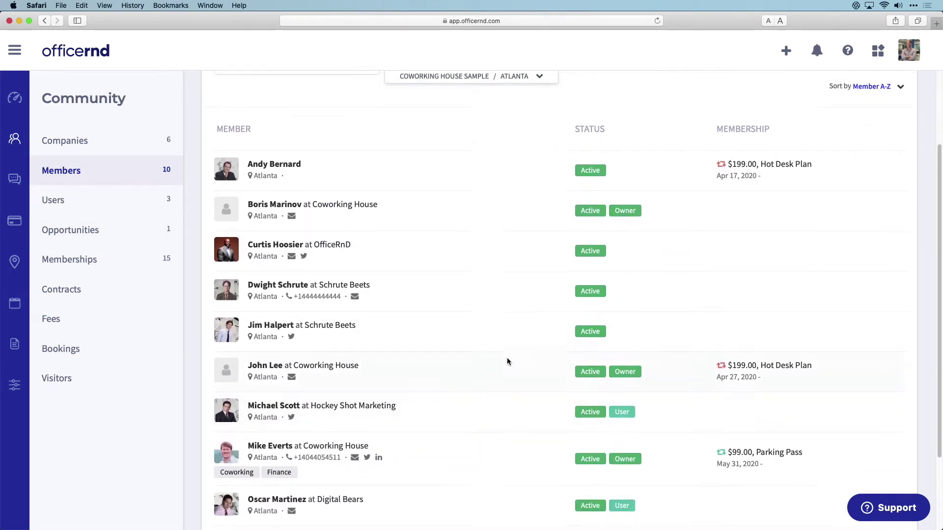
pyautogui.scroll(1, 507, 362)
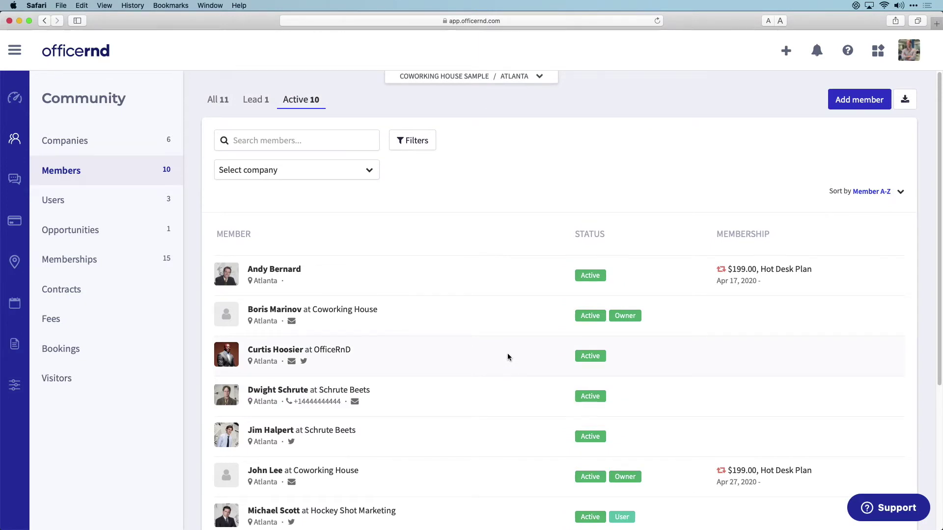
# - Add a new member, entering her first name and e-mail address
pyautogui.click(861, 108)
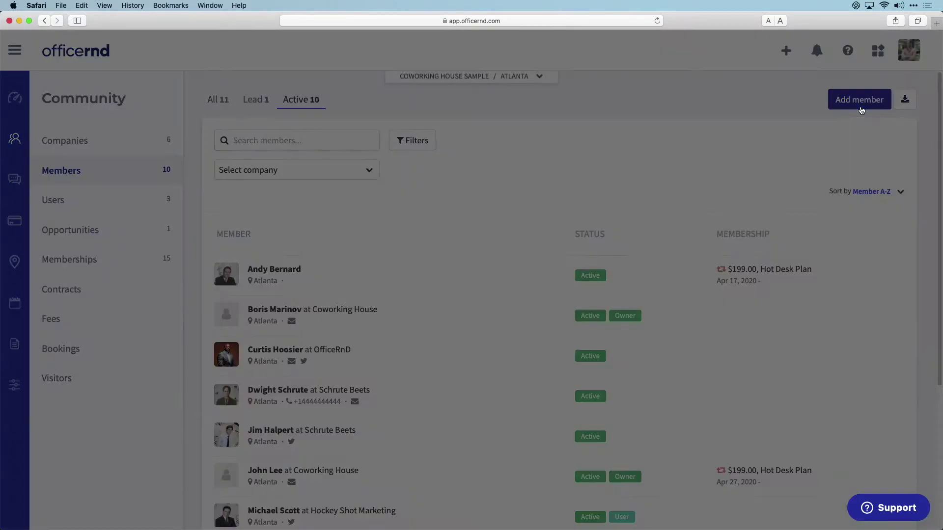
pyautogui.click(445, 138)
pyautogui.write('Sarah')
pyautogui.press('Tab')
pyautogui.press('Tab')
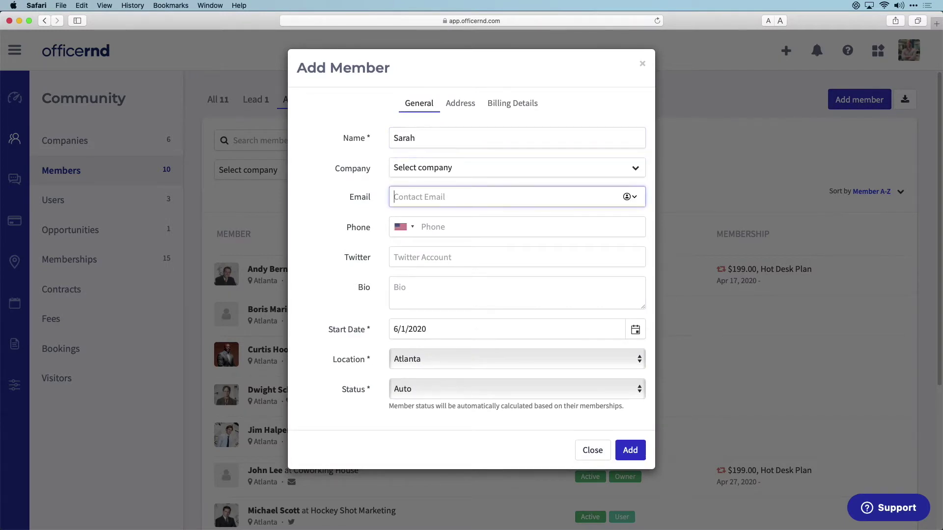
pyautogui.click(634, 450)
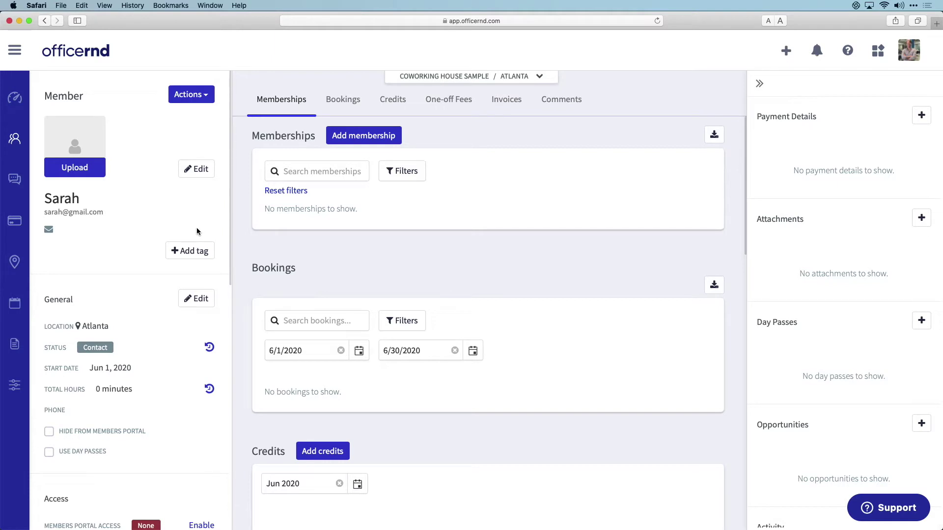
# - Add a Dedicated Desk Plan membership with price changed from 349 to 299 and deposit 100
pyautogui.click(383, 134)
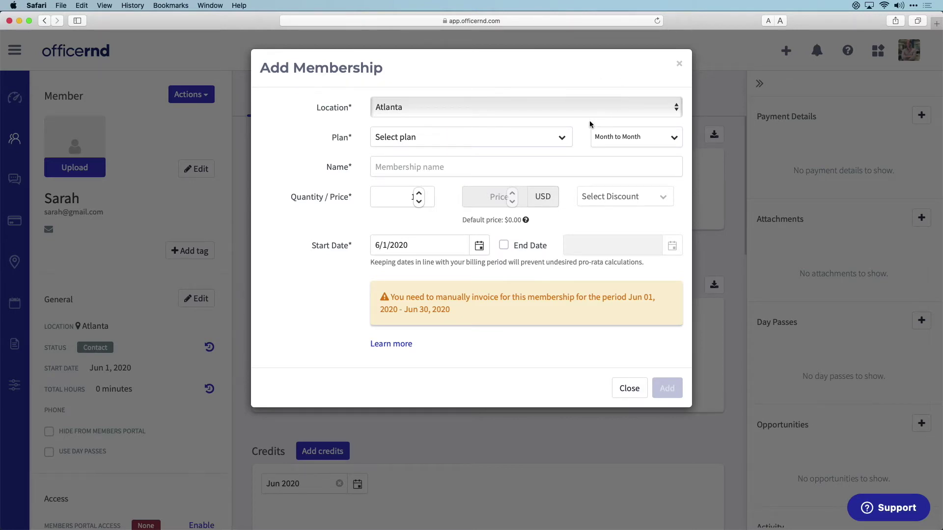
pyautogui.click(555, 143)
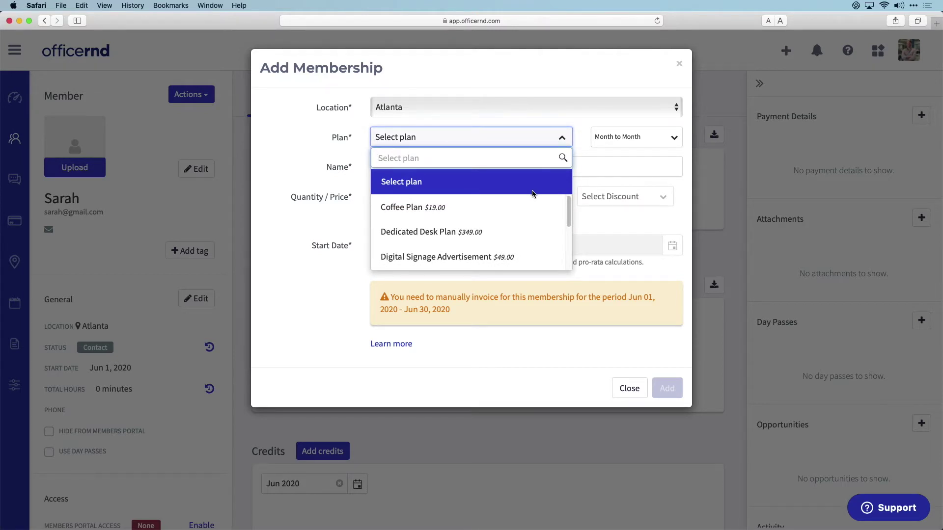
pyautogui.click(509, 233)
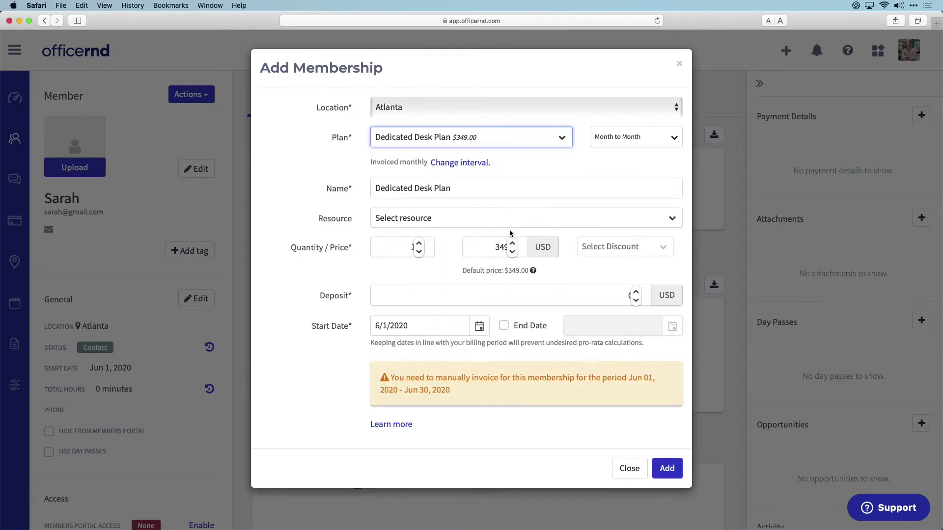
pyautogui.click(388, 251)
pyautogui.doubleClick(471, 245)
pyautogui.write('299')
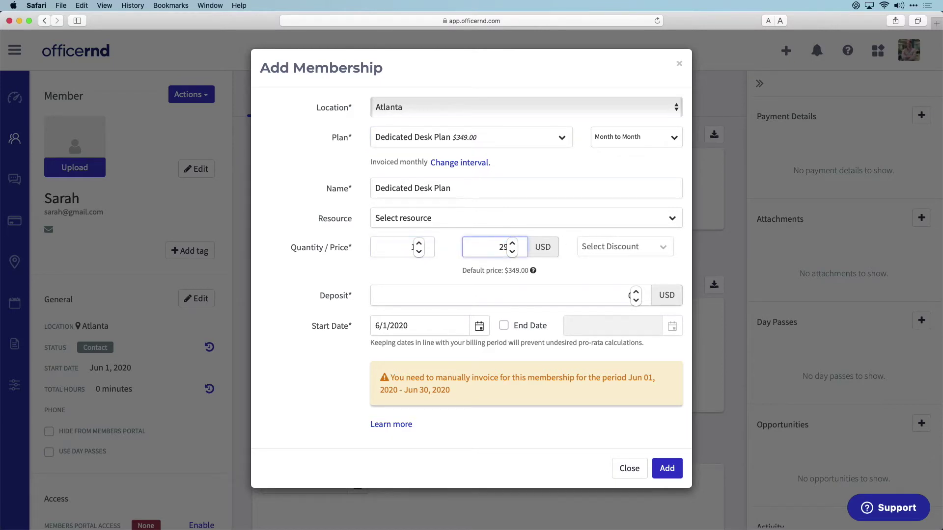
pyautogui.click(584, 277)
pyautogui.click(623, 296)
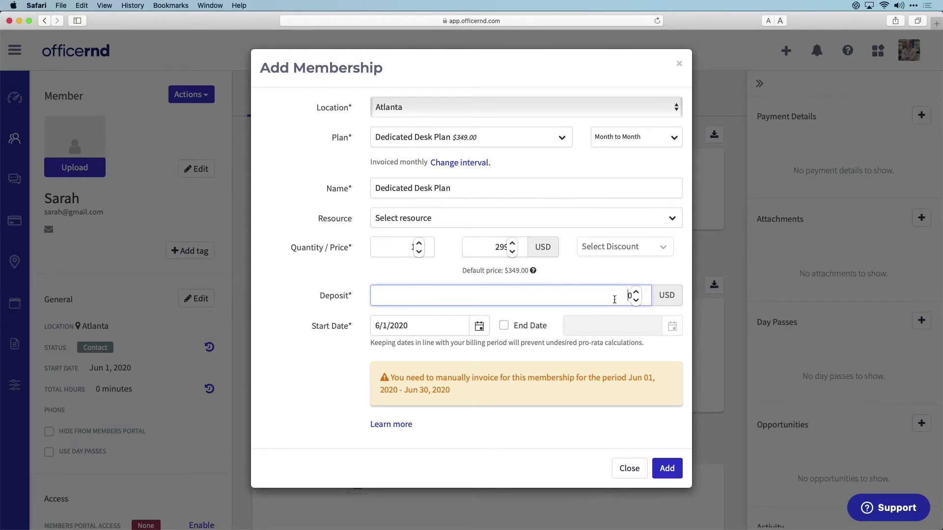
pyautogui.moveTo(614, 299); pyautogui.dragTo(633, 297)
pyautogui.write('100')
pyautogui.click(560, 311)
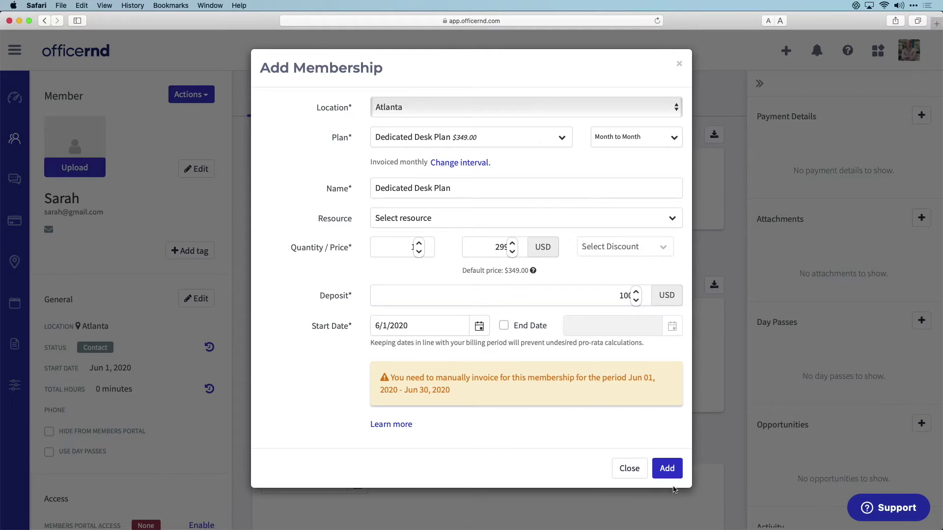
pyautogui.click(667, 468)
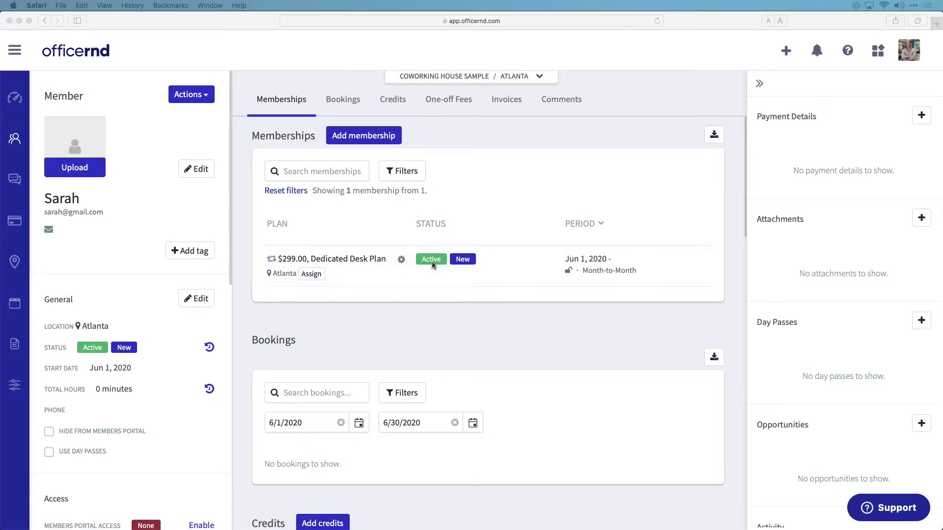
pyautogui.scroll(-7, 432, 261)
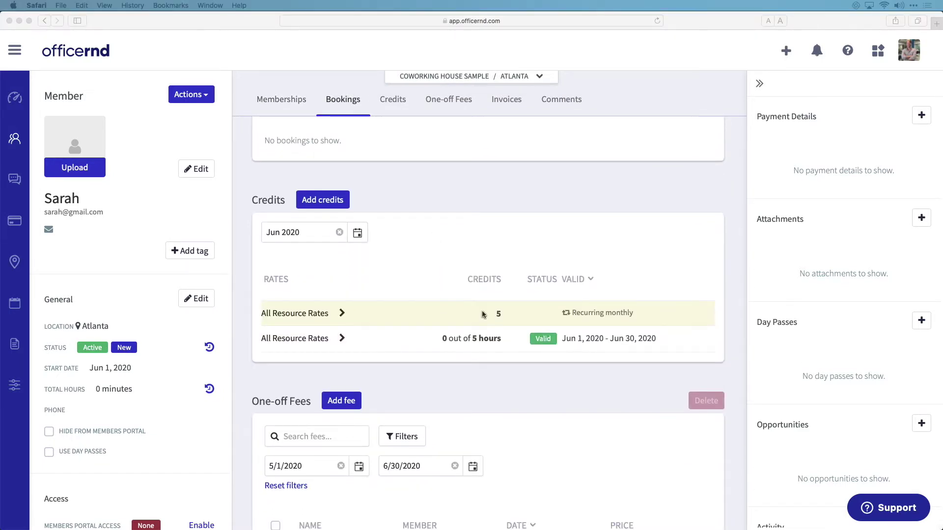
pyautogui.scroll(-5, 487, 317)
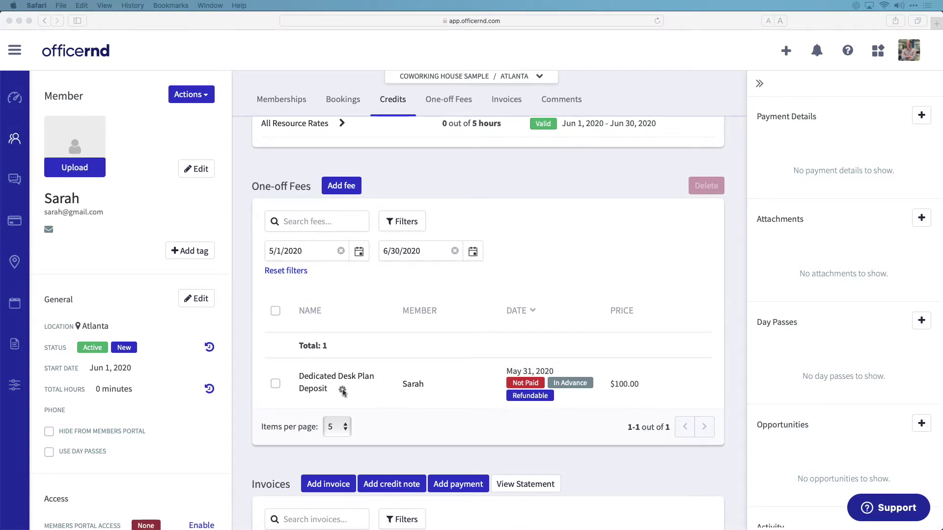
pyautogui.scroll(-7, 457, 395)
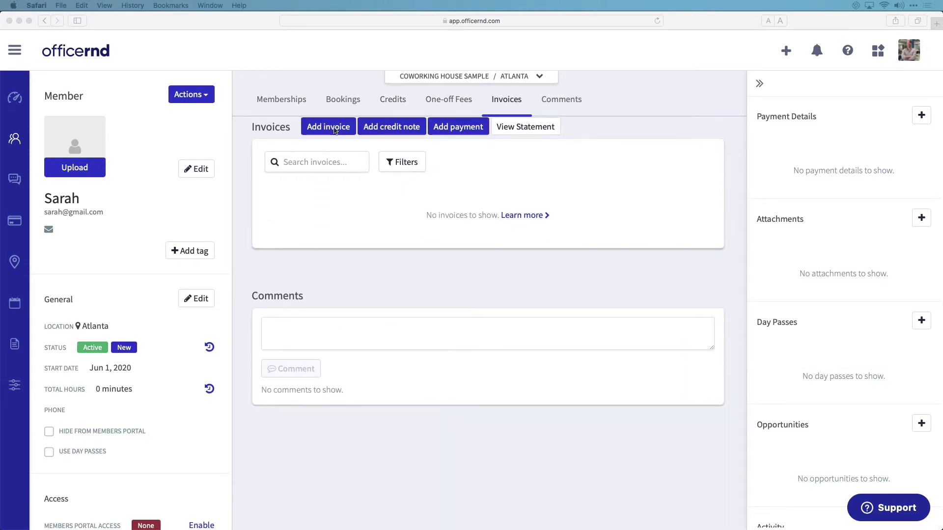
# - Create invoice INV-33 due June 2, 2020 for the desk plan and deposit, totalling $399.00
pyautogui.click(334, 133)
pyautogui.click(334, 133)
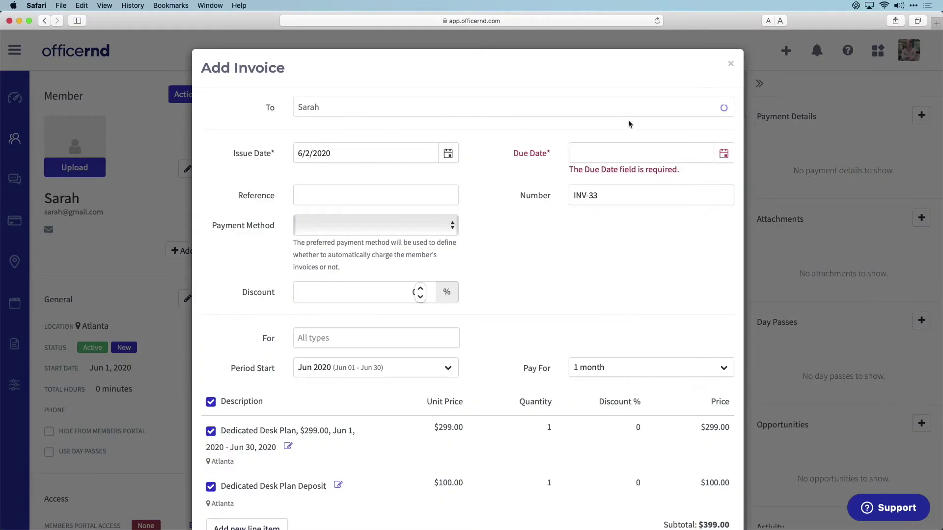
pyautogui.click(725, 154)
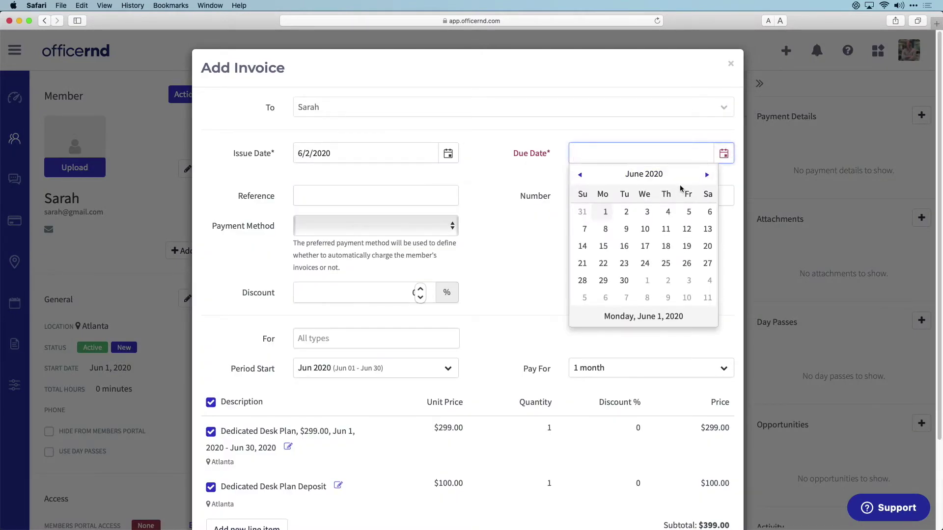
pyautogui.click(625, 212)
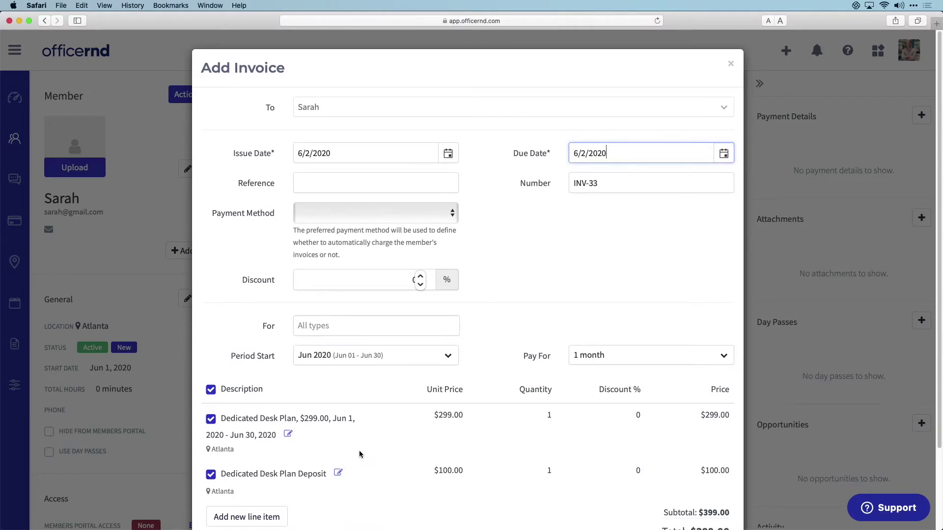
pyautogui.scroll(-4, 358, 451)
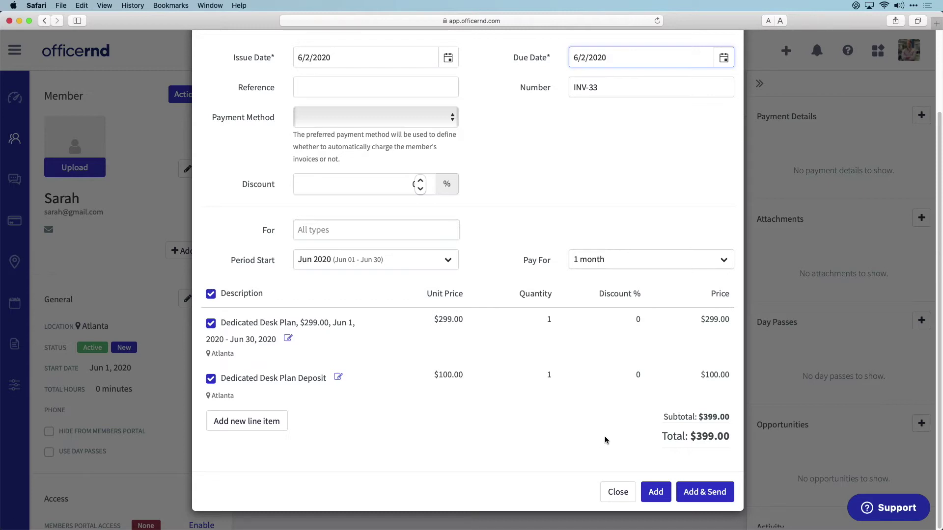
pyautogui.click(656, 492)
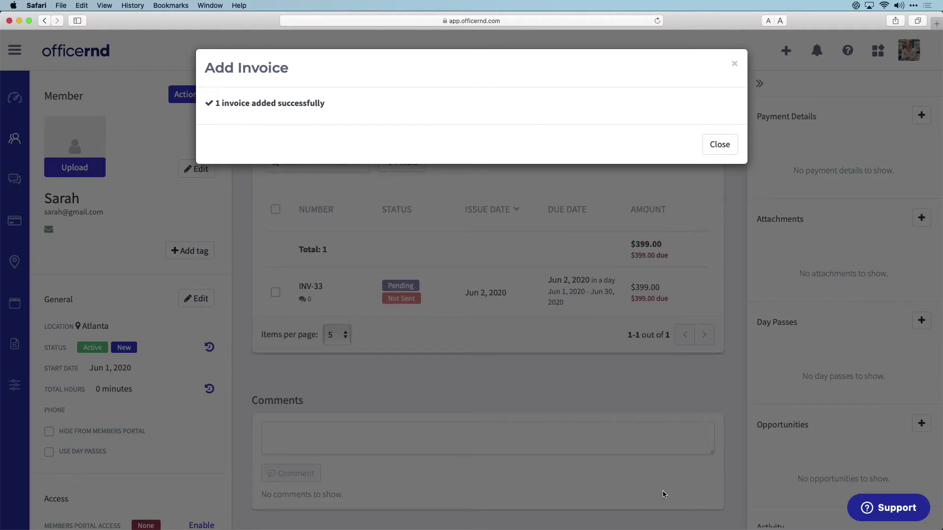
# - Dismiss the invoice confirmation and enable Members Portal Access for the member
pyautogui.click(720, 144)
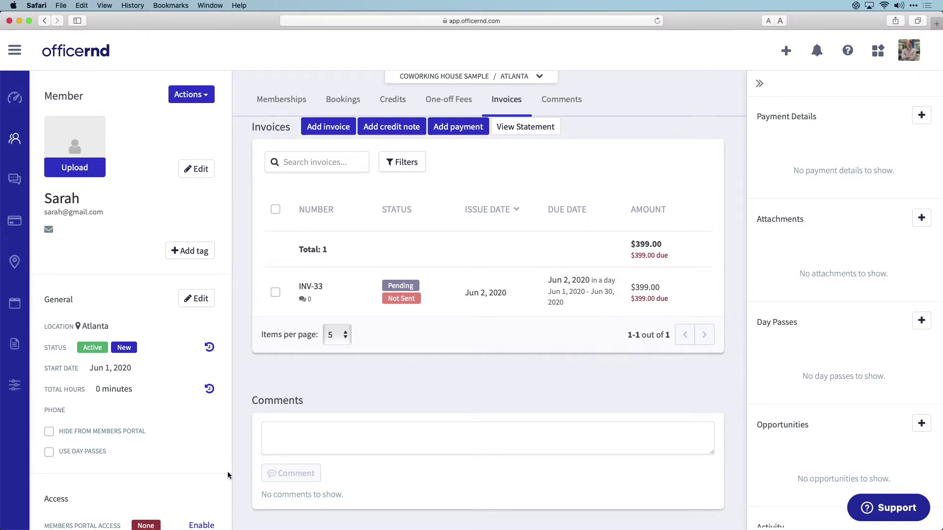
pyautogui.scroll(-3, 188, 447)
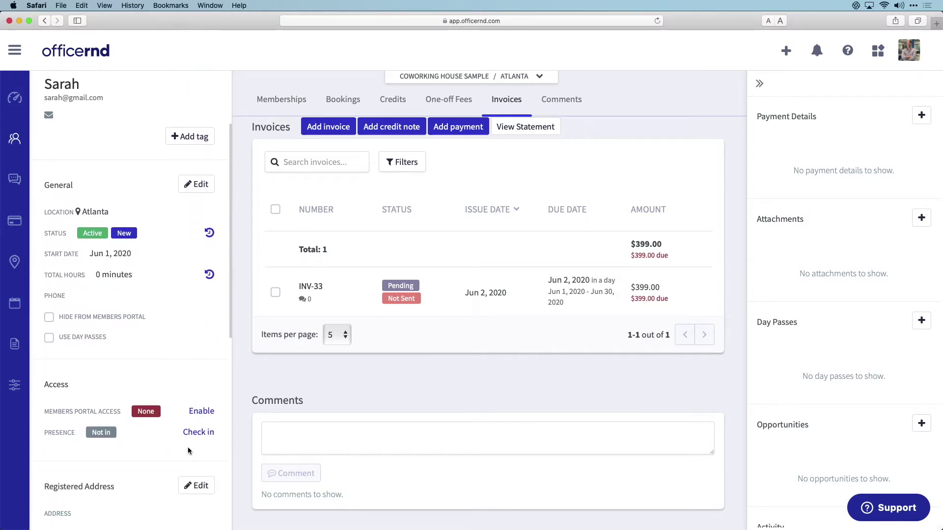
pyautogui.scroll(-4, 187, 446)
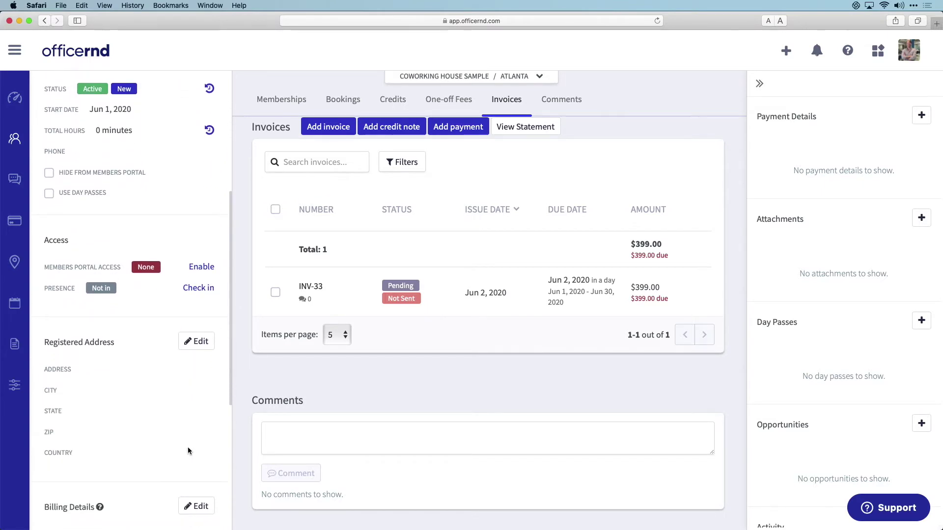
pyautogui.scroll(-1, 187, 447)
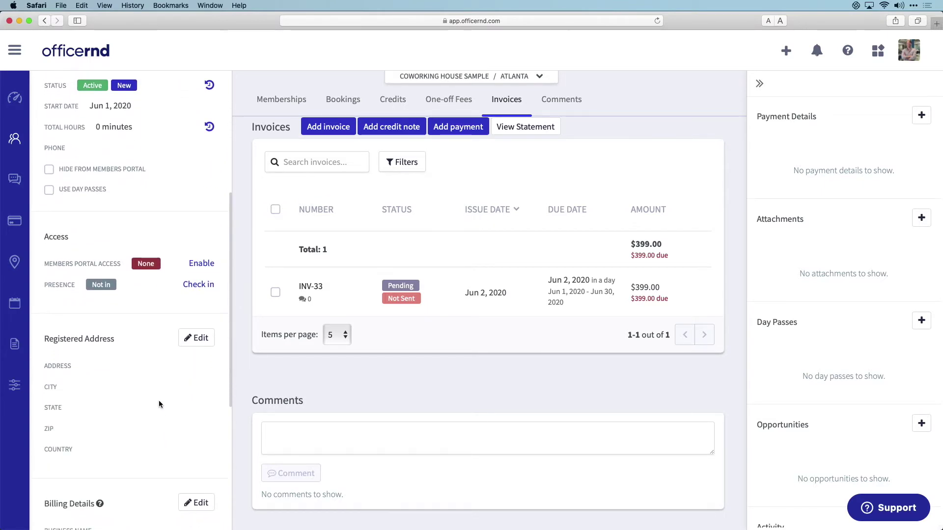
pyautogui.click(199, 265)
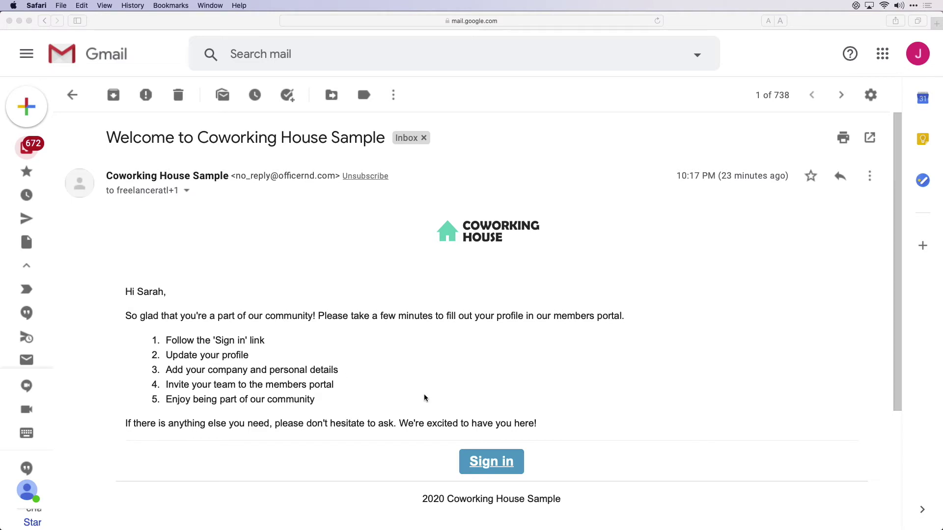
# - Follow the welcome e-mail's Sign in link to the members portal
pyautogui.click(490, 466)
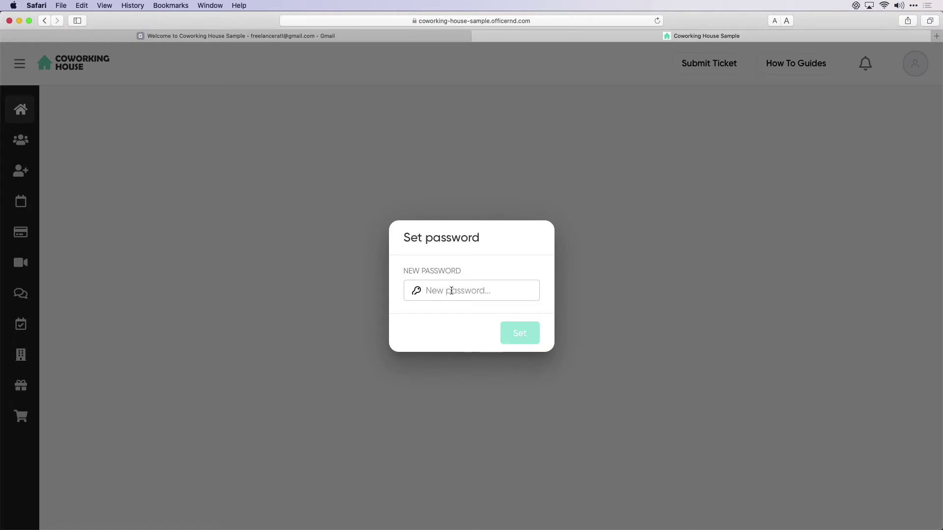
# - Set the account password using Safari's suggested strong password and accept the terms and conditions
pyautogui.click(451, 291)
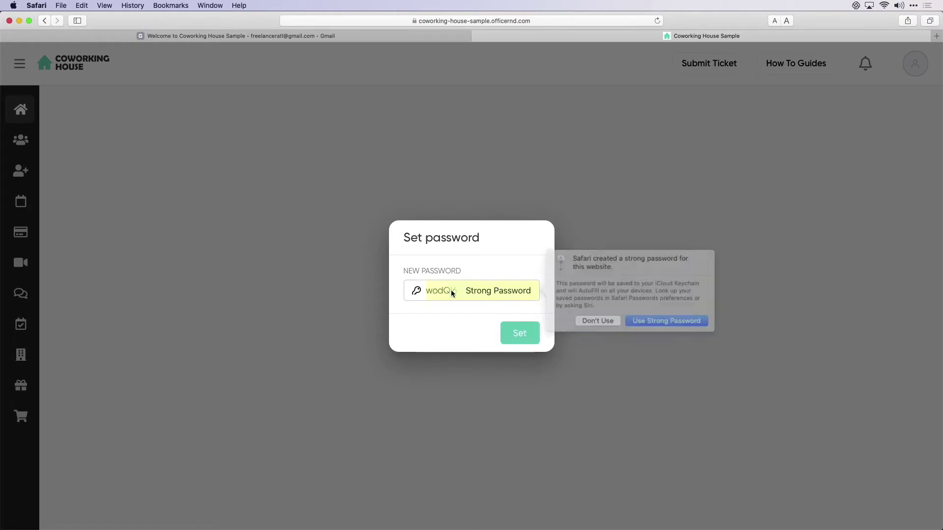
pyautogui.click(680, 318)
pyautogui.click(520, 333)
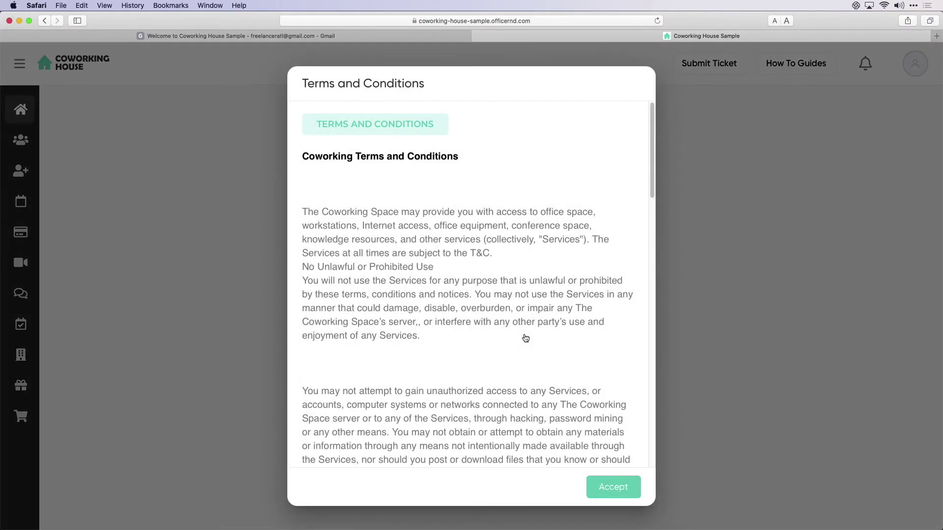
pyautogui.scroll(-8, 524, 301)
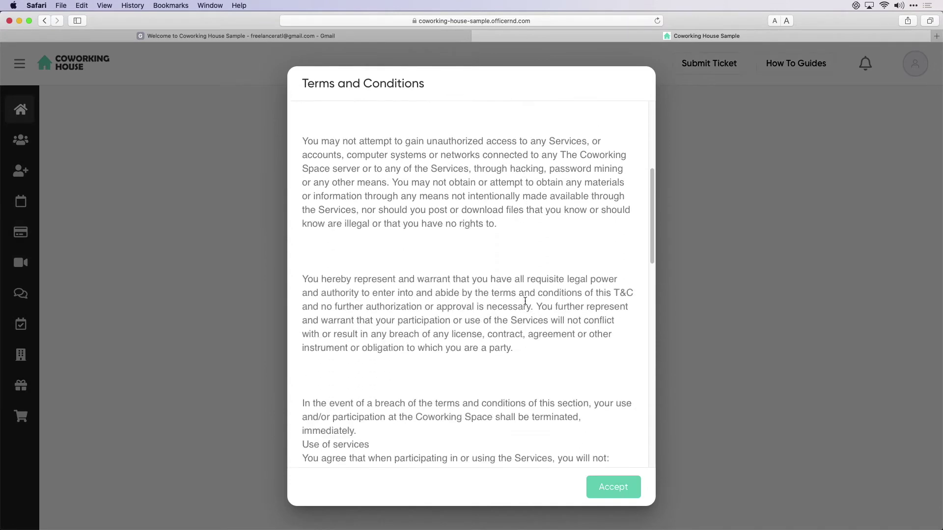
pyautogui.scroll(-7, 525, 301)
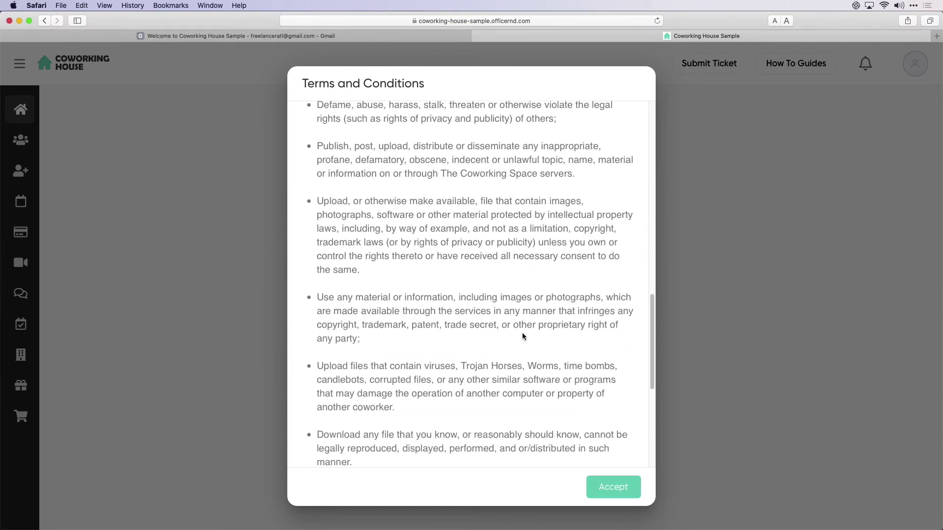
pyautogui.click(621, 495)
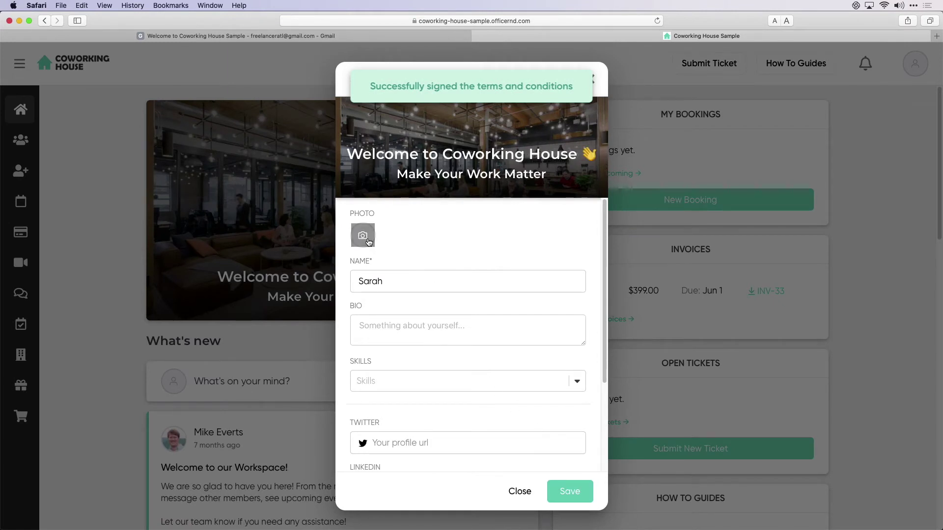
# - Enter the bio 'I like long walks' and the member's Twitter handle
pyautogui.click(415, 335)
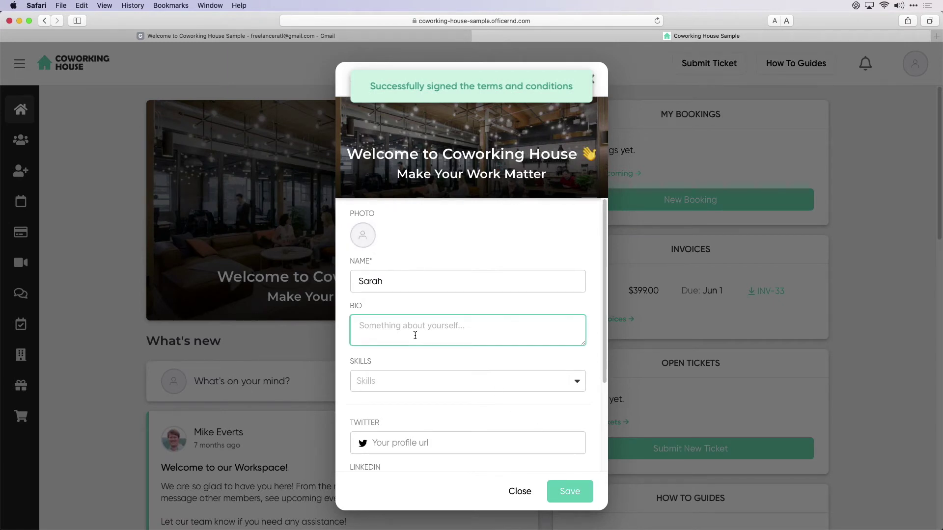
pyautogui.write('I like long walks')
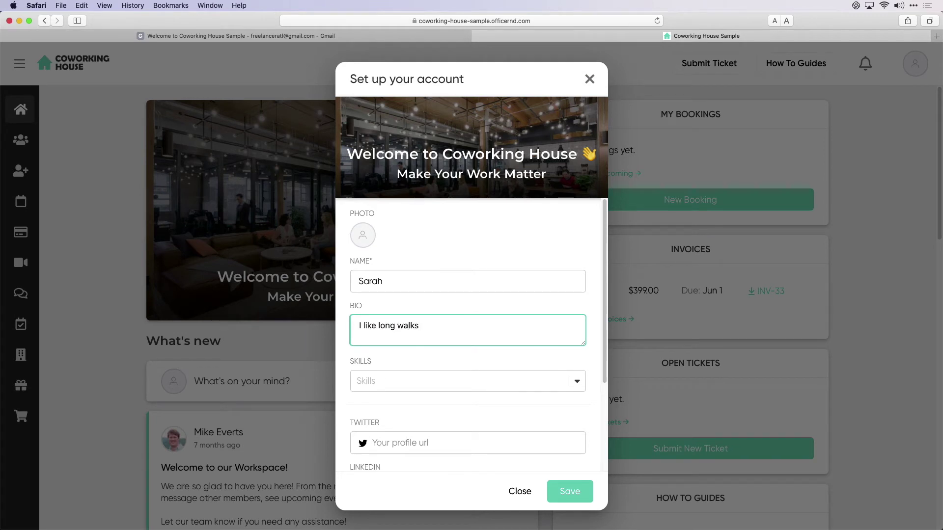
pyautogui.scroll(-5, 432, 336)
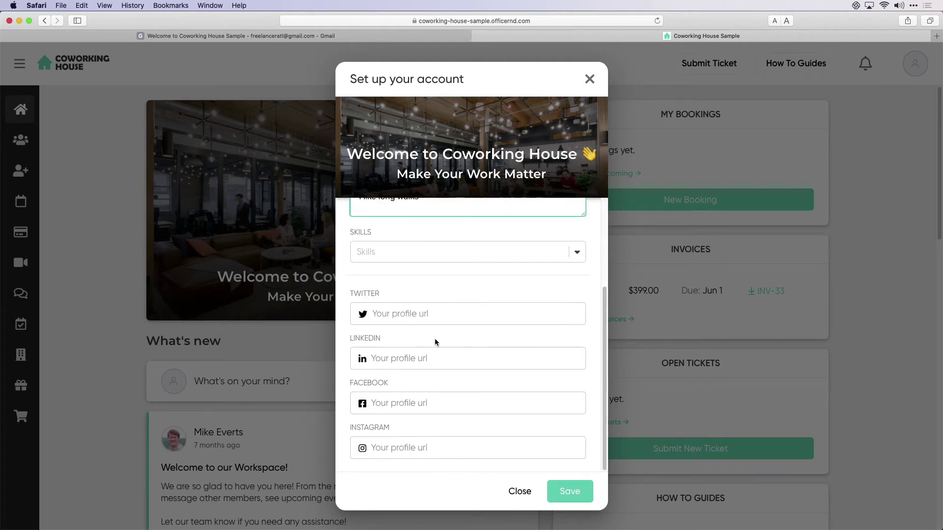
pyautogui.click(444, 318)
pyautogui.write('sarah')
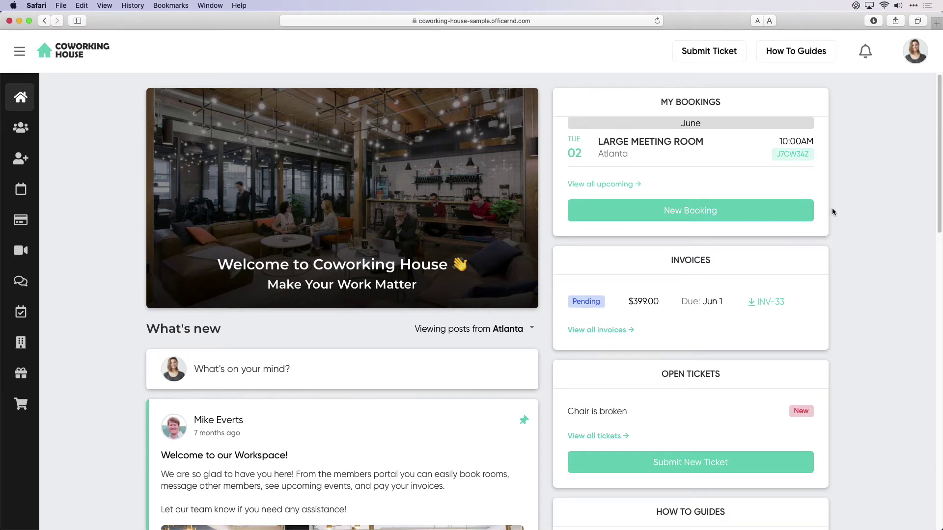
# - Scroll through the portal dashboard, then open the Personal invoices page listing INV-33
pyautogui.scroll(-5, 819, 304)
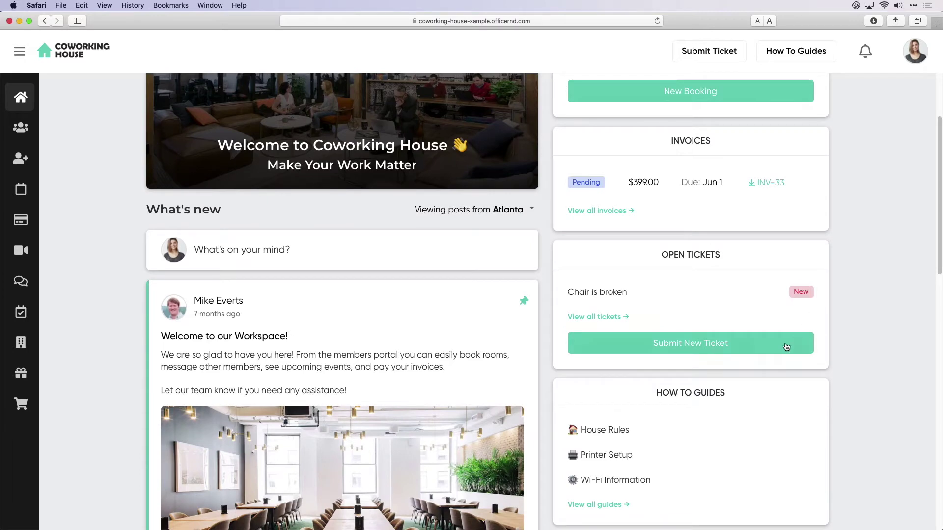
pyautogui.scroll(-6, 654, 411)
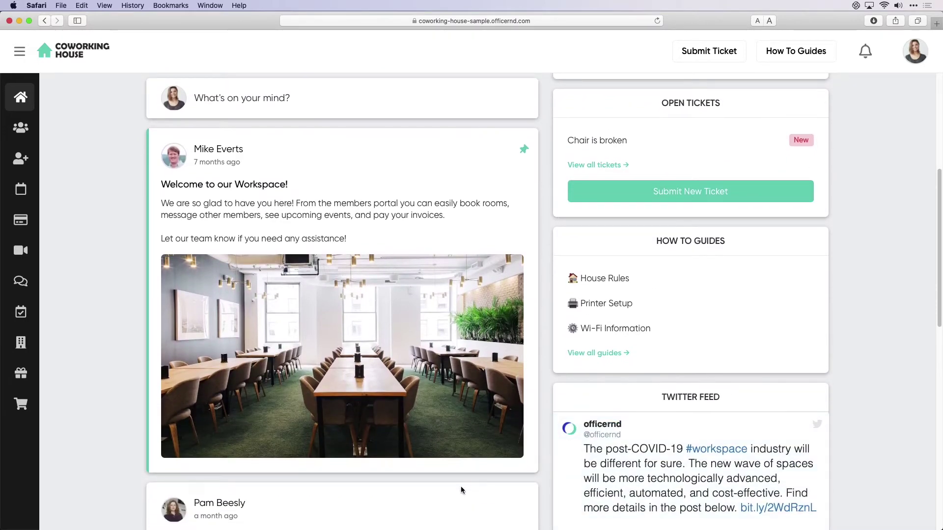
pyautogui.scroll(-8, 461, 486)
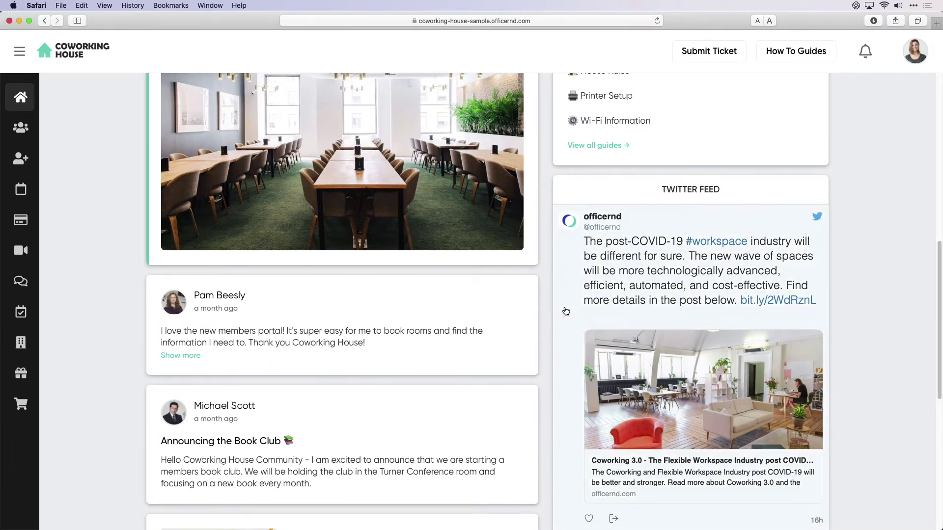
pyautogui.scroll(-6, 778, 279)
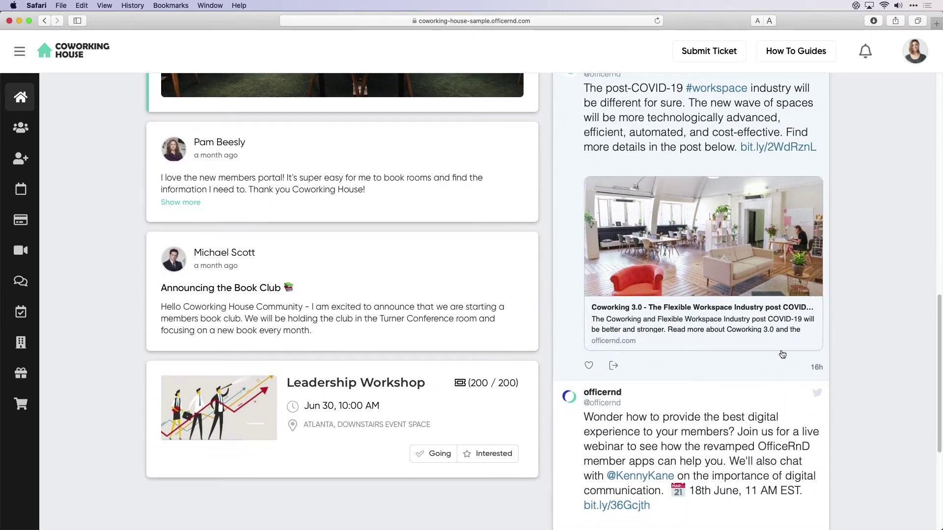
pyautogui.scroll(8, 657, 453)
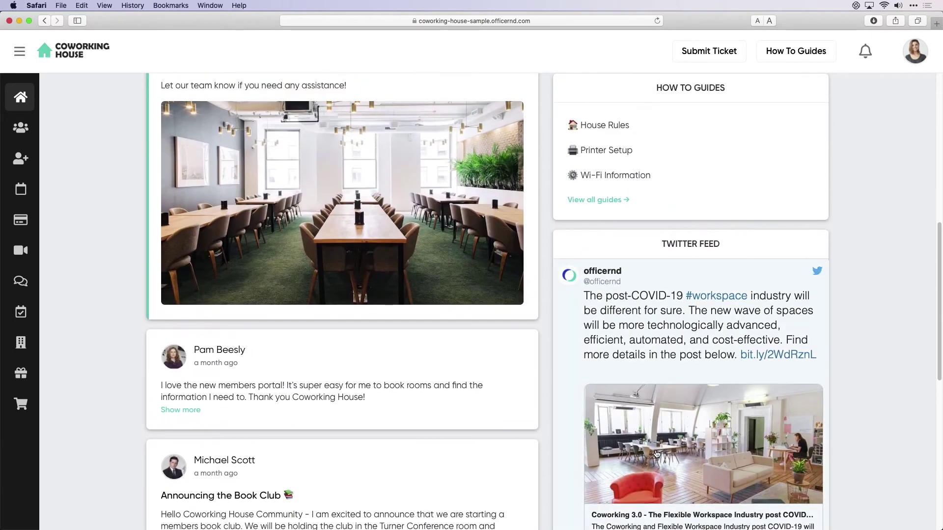
pyautogui.scroll(6, 672, 213)
pyautogui.scroll(11, 672, 213)
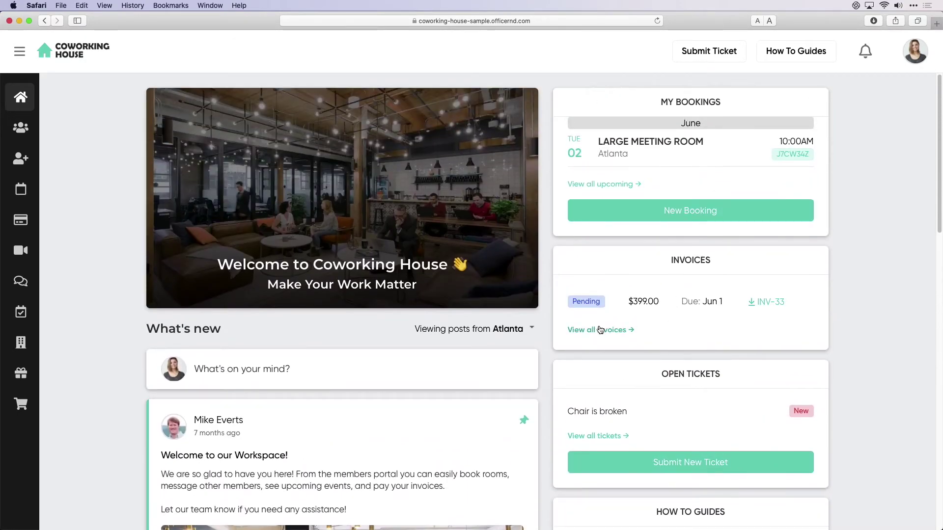
pyautogui.click(599, 328)
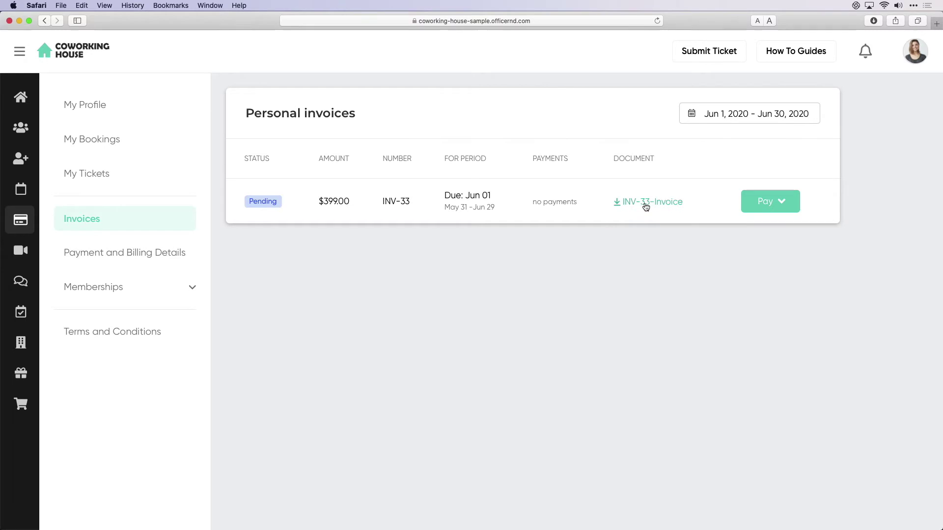
# - Start paying the $399.00 invoice INV-33 with a new credit card, then close the form unpaid
pyautogui.click(751, 203)
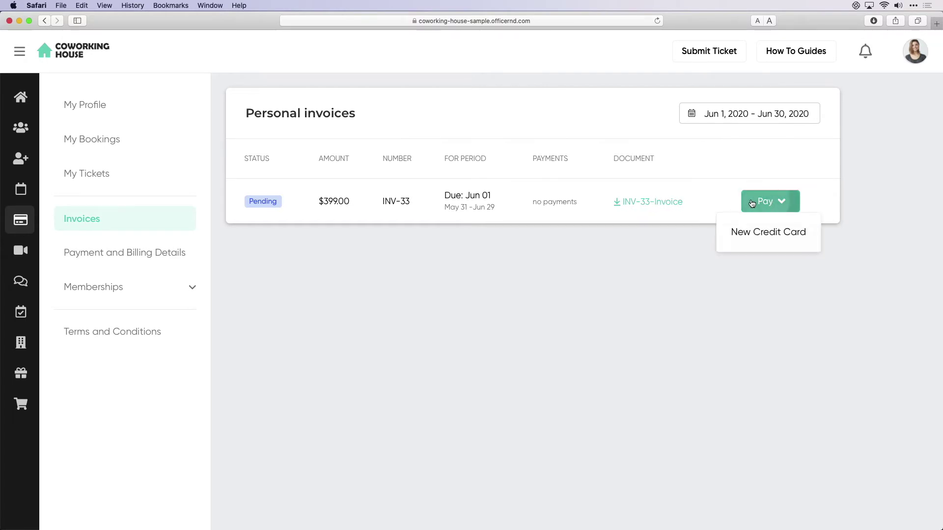
pyautogui.click(760, 229)
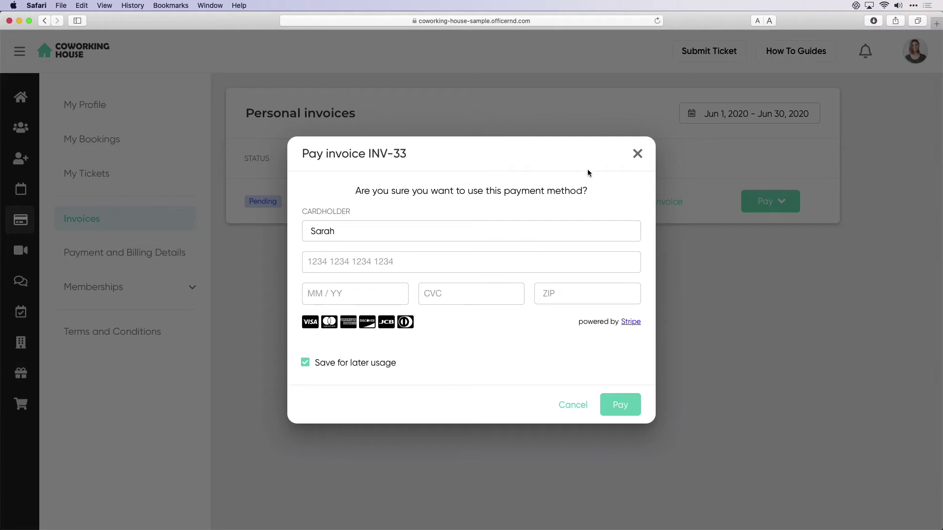
pyautogui.click(638, 154)
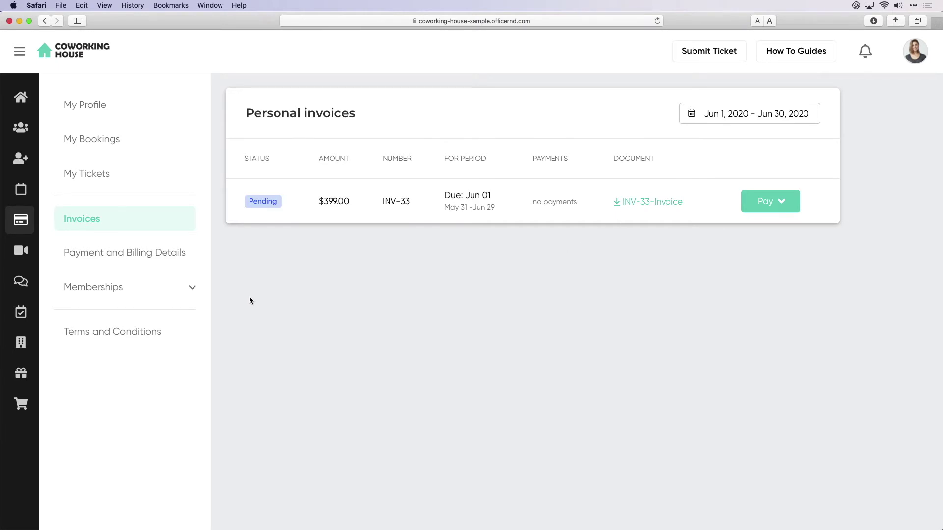
pyautogui.moveTo(37, 194)
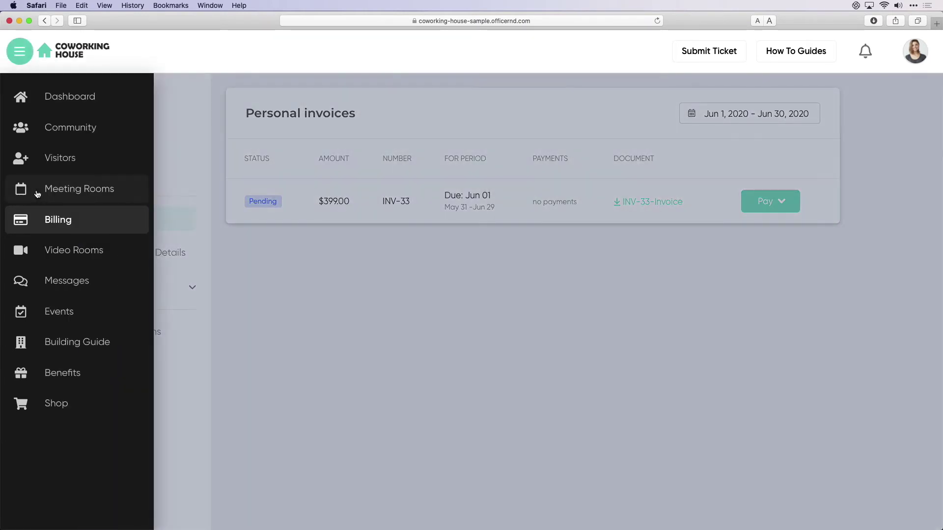
# - Book the Board Room 11:00 AM–1:00 PM on Jun 2 as 'Training', adding $35.00 Catering Service
pyautogui.click(38, 194)
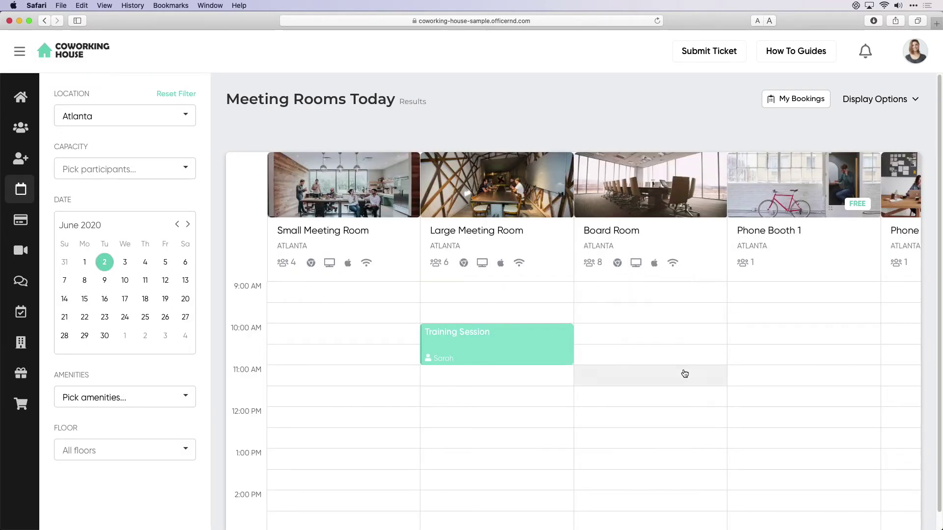
pyautogui.moveTo(684, 376); pyautogui.dragTo(680, 439)
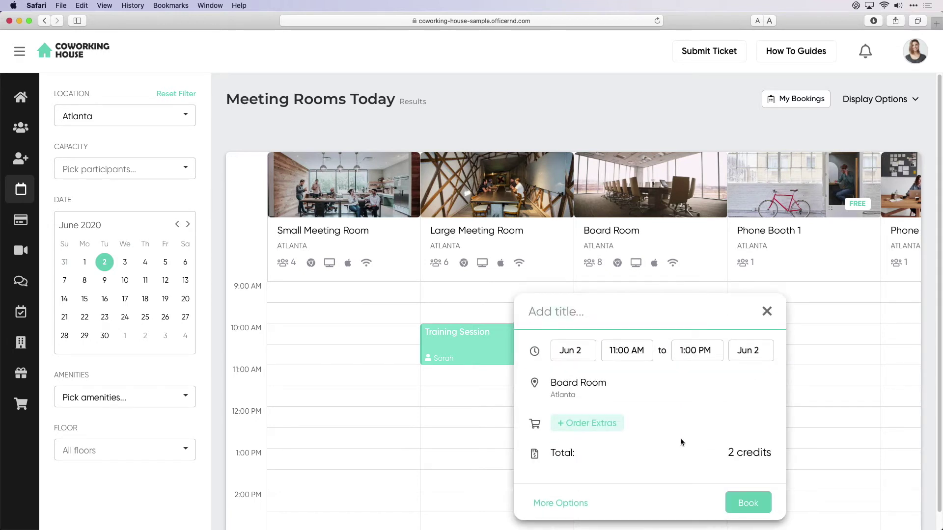
pyautogui.write('Training')
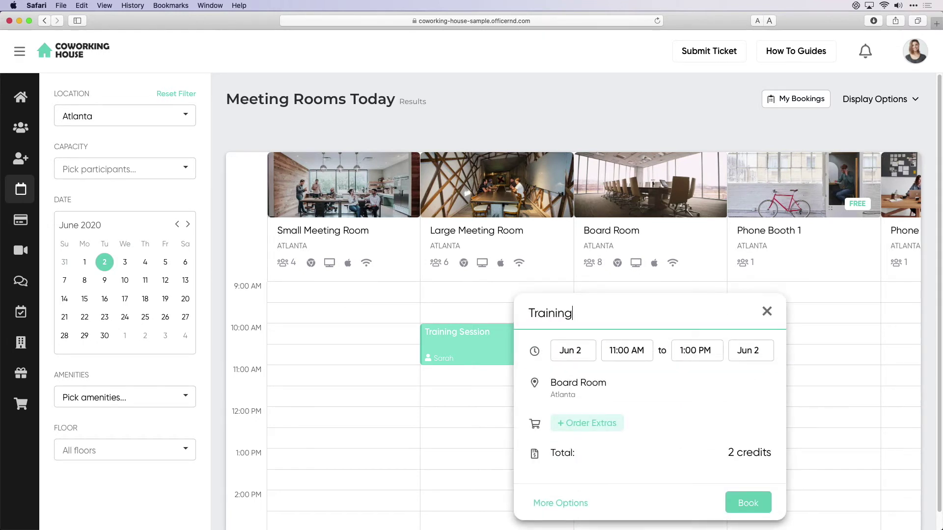
pyautogui.click(595, 424)
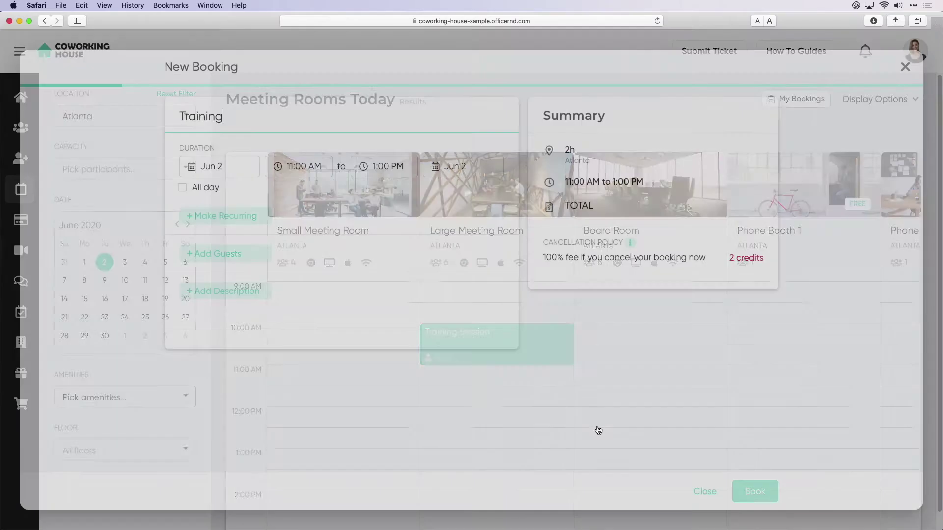
pyautogui.click(493, 378)
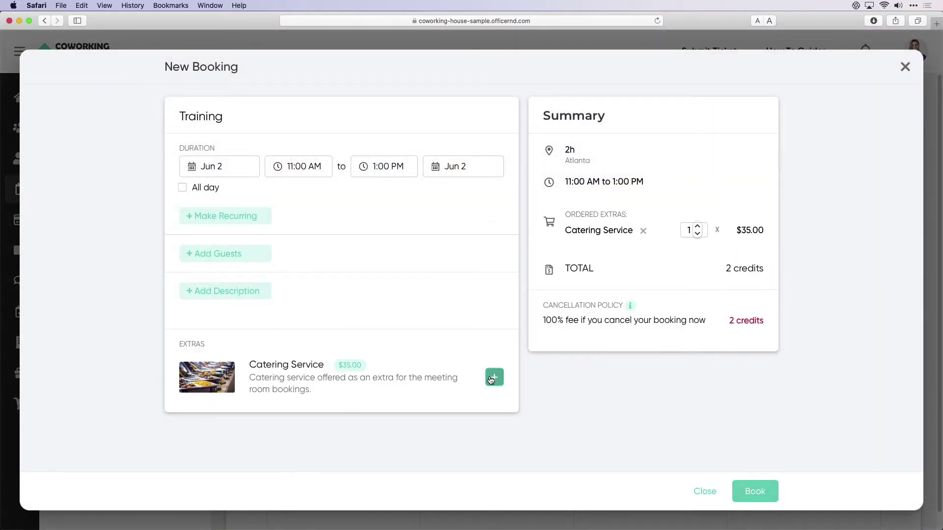
pyautogui.click(763, 496)
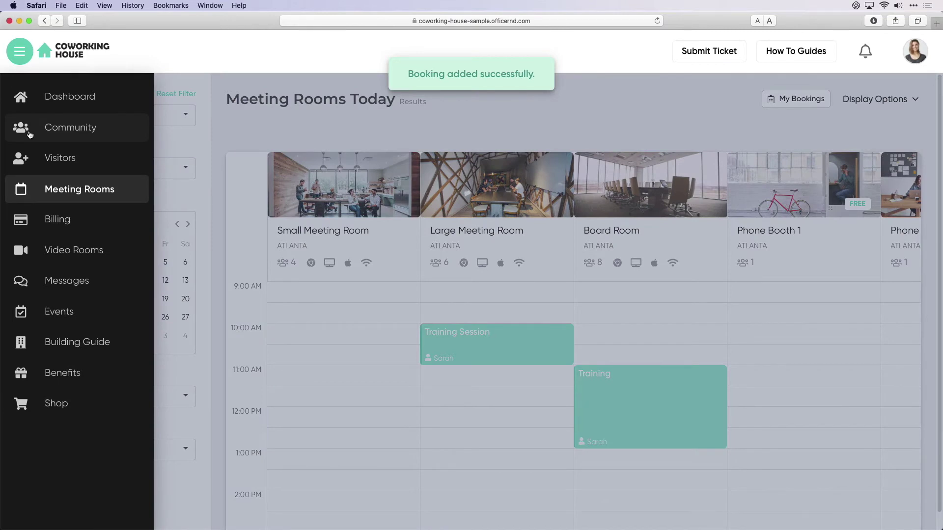
# - Filter the member directory by the Finance skill, start a chat with the match, then go to the Shop
pyautogui.click(30, 134)
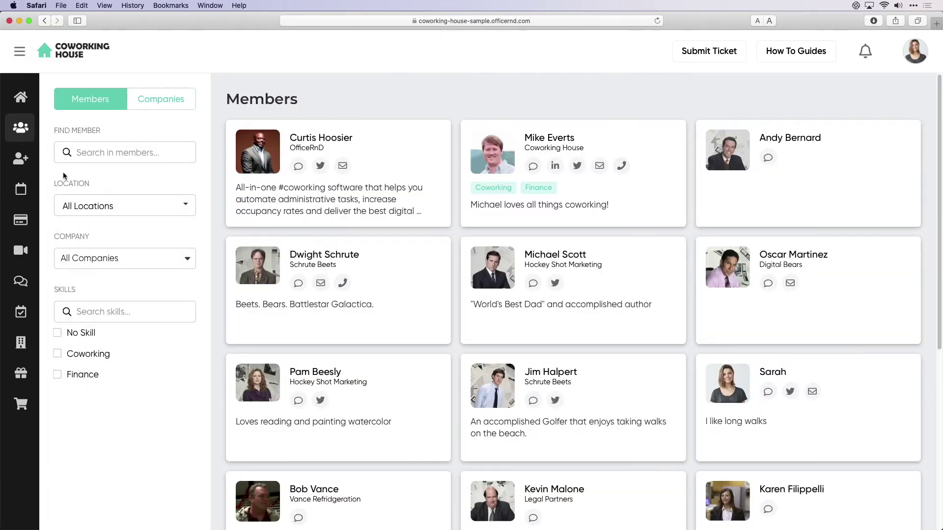
pyautogui.click(88, 373)
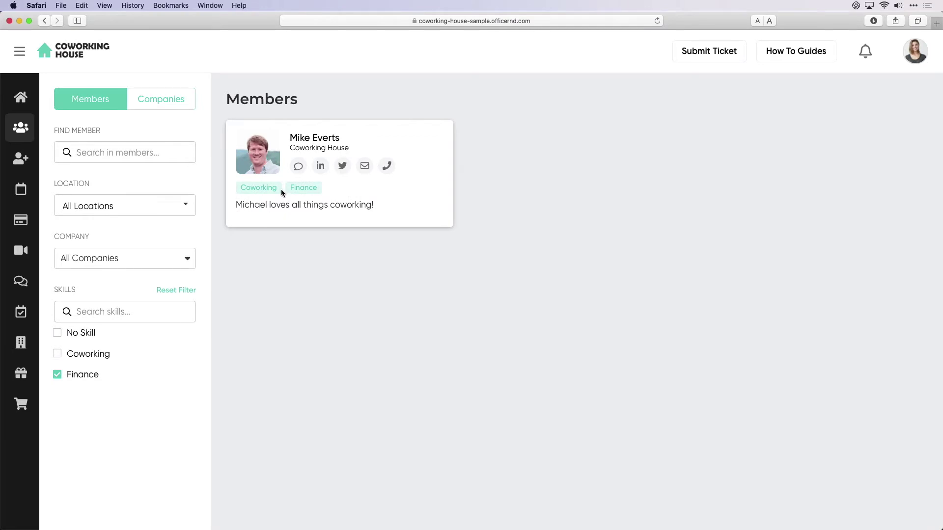
pyautogui.click(296, 168)
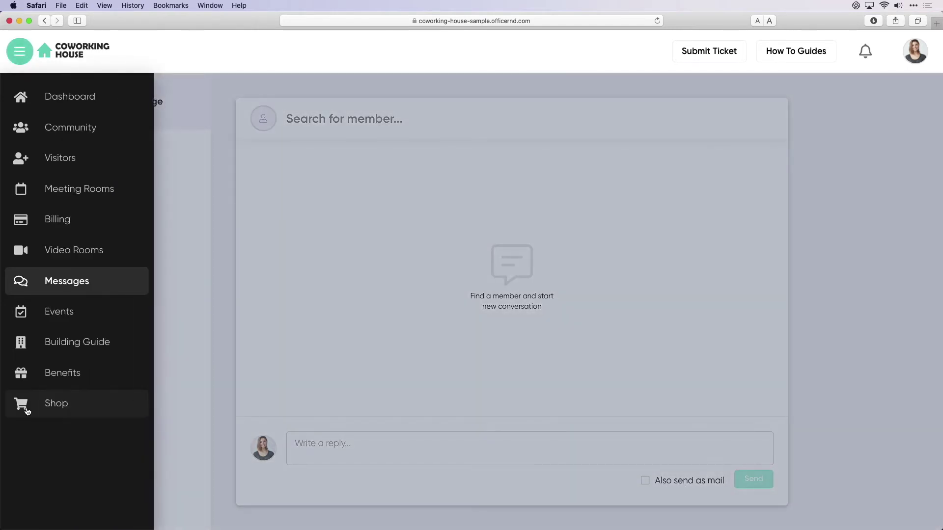
pyautogui.click(25, 408)
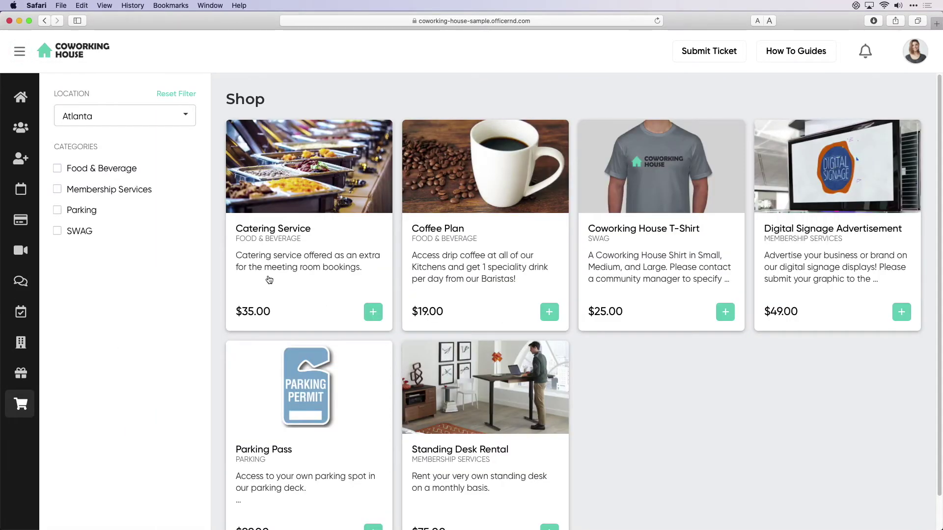
# - Add the Parking Pass to the cart and submit the order request
pyautogui.scroll(-2, 304, 267)
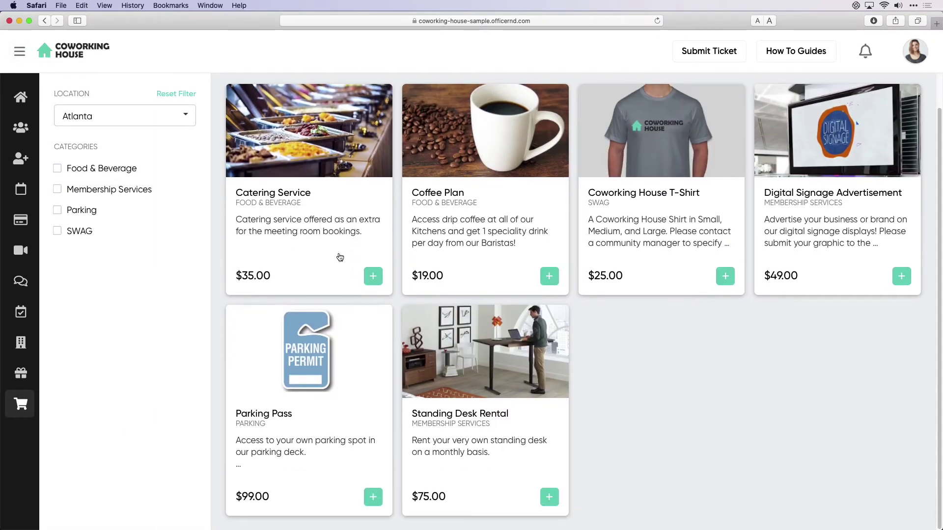
pyautogui.scroll(1, 361, 393)
pyautogui.click(356, 394)
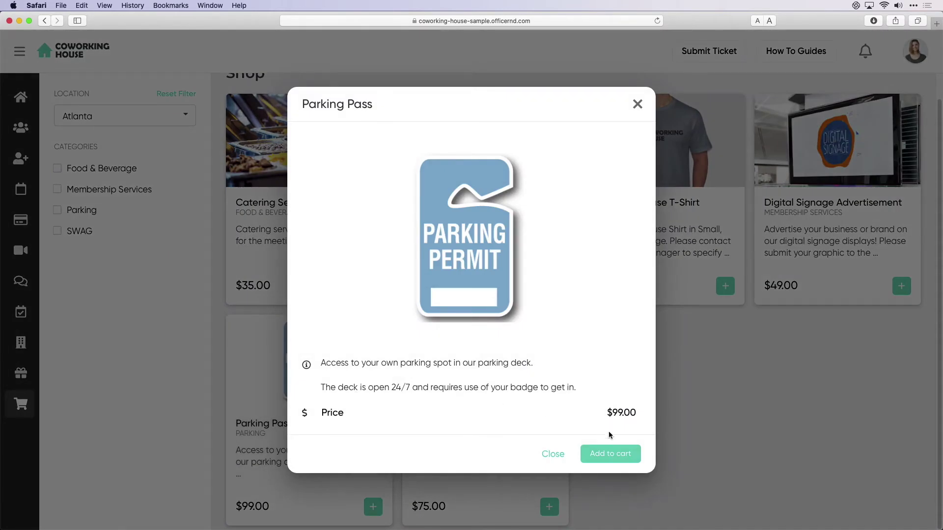
pyautogui.click(615, 452)
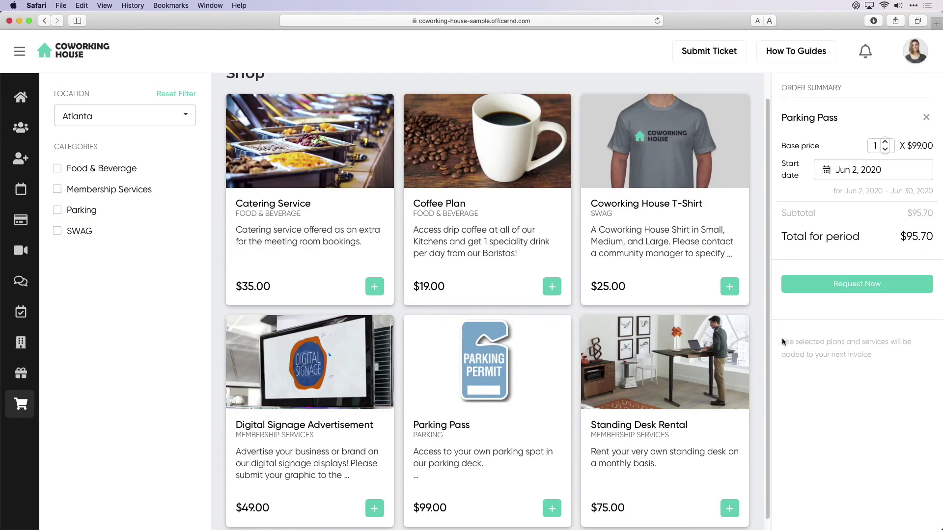
pyautogui.click(845, 285)
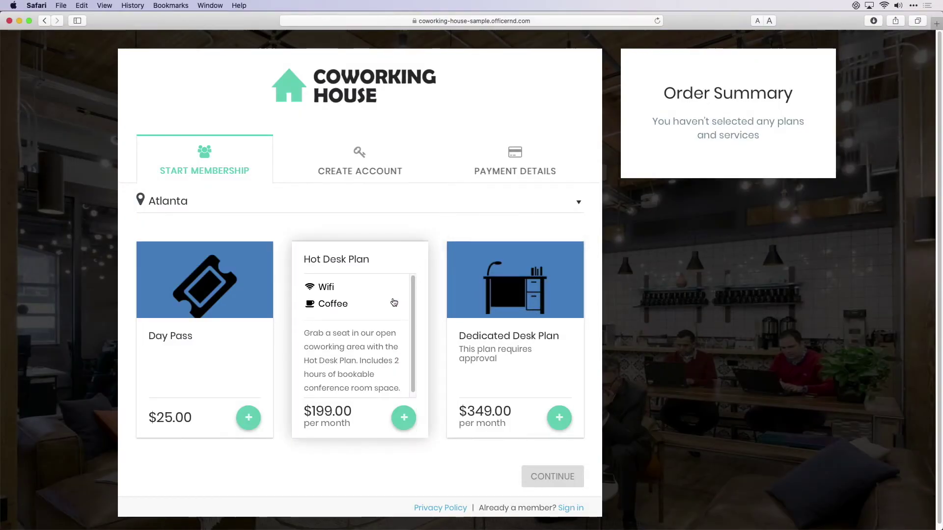
# - Add the Hot Desk Plan to the signup order and continue to account creation
pyautogui.click(394, 303)
pyautogui.scroll(-3, 426, 341)
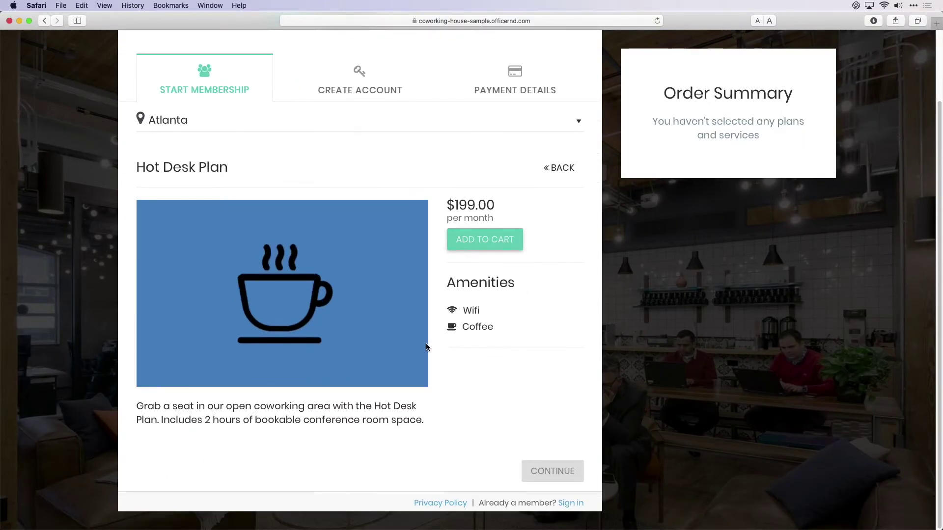
pyautogui.click(484, 239)
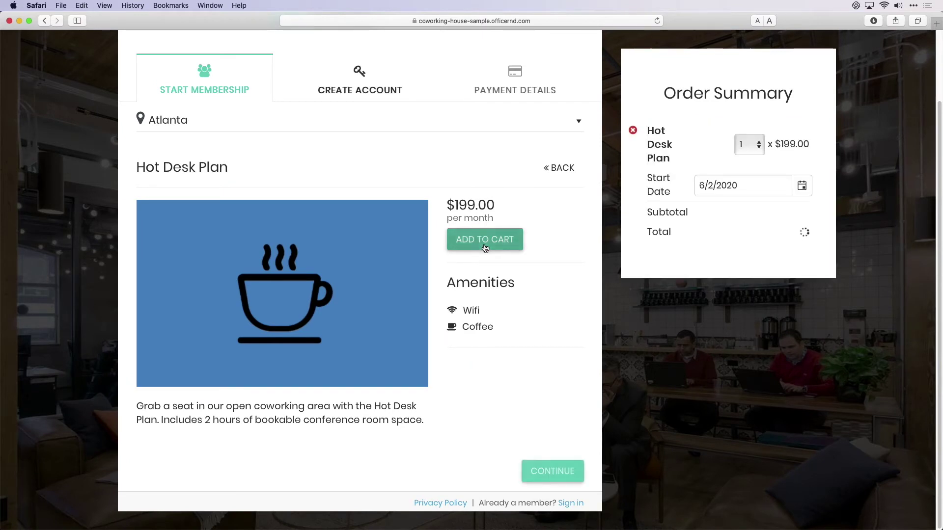
pyautogui.click(556, 469)
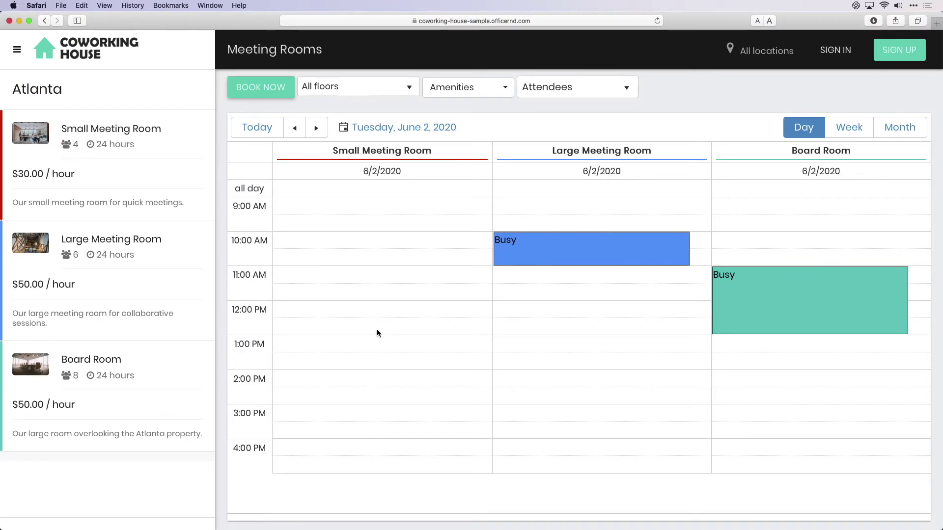
# - Look over the Large Meeting Room details, then select 11:00 AM–1:00 PM in the Small Meeting Room
pyautogui.click(150, 303)
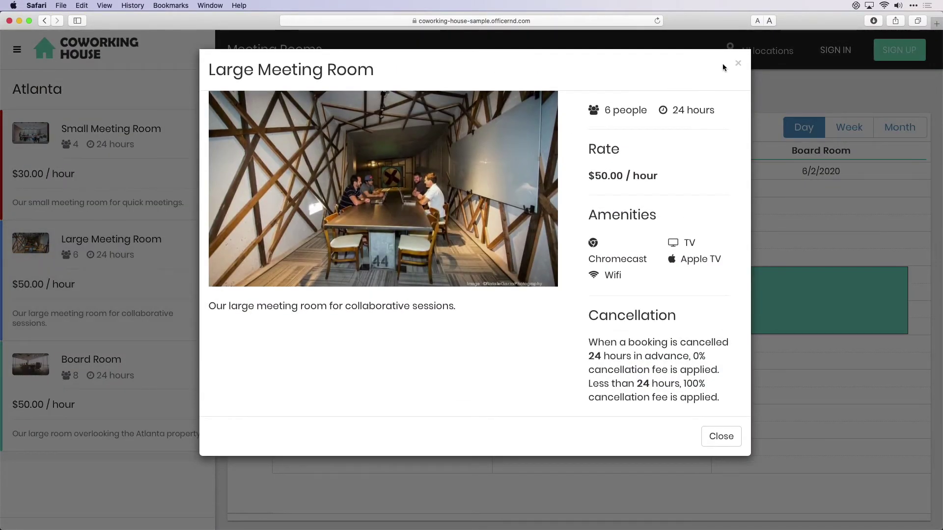
pyautogui.click(737, 63)
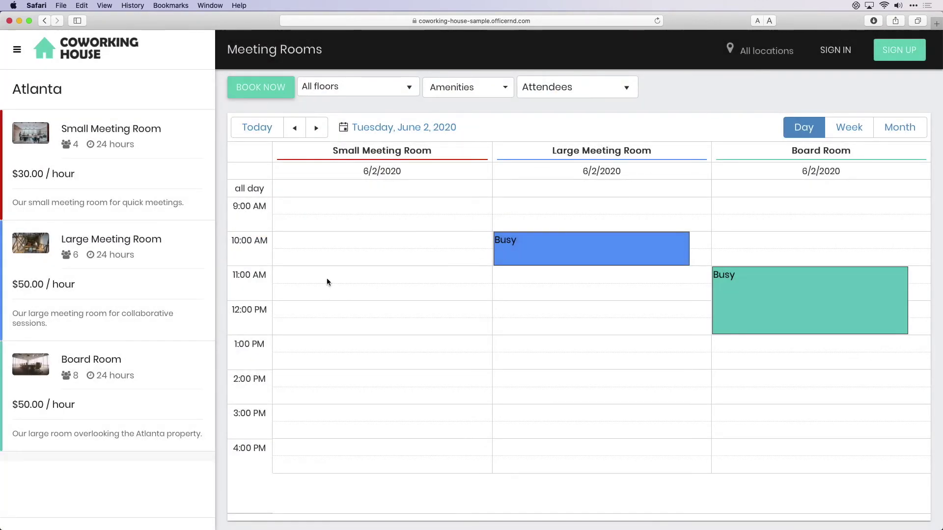
pyautogui.moveTo(326, 278); pyautogui.dragTo(328, 324)
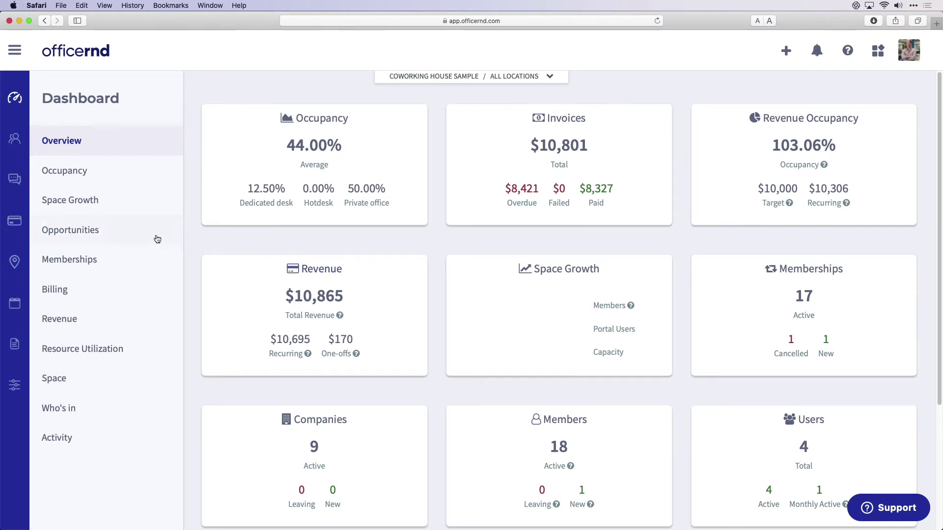
# - Review the billing overview, then inspect invoice INV-30 from the invoice list
pyautogui.click(16, 224)
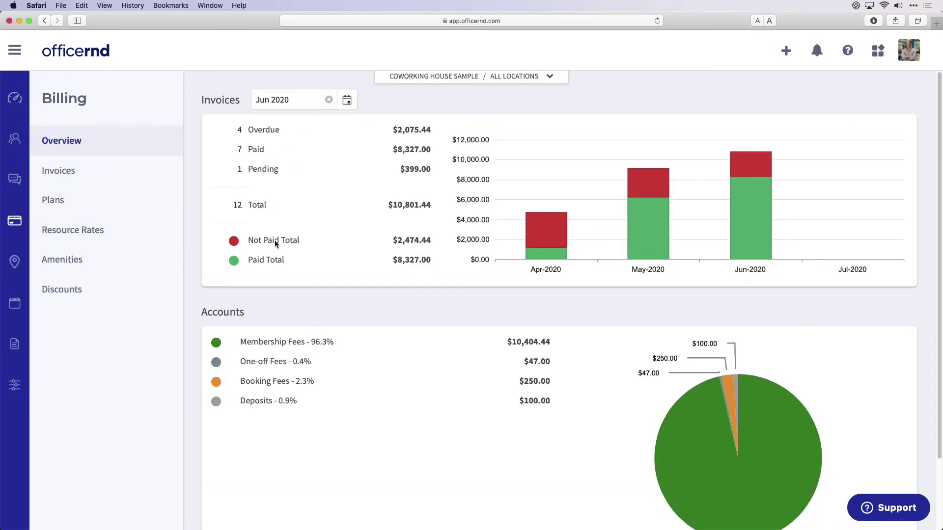
pyautogui.moveTo(653, 214)
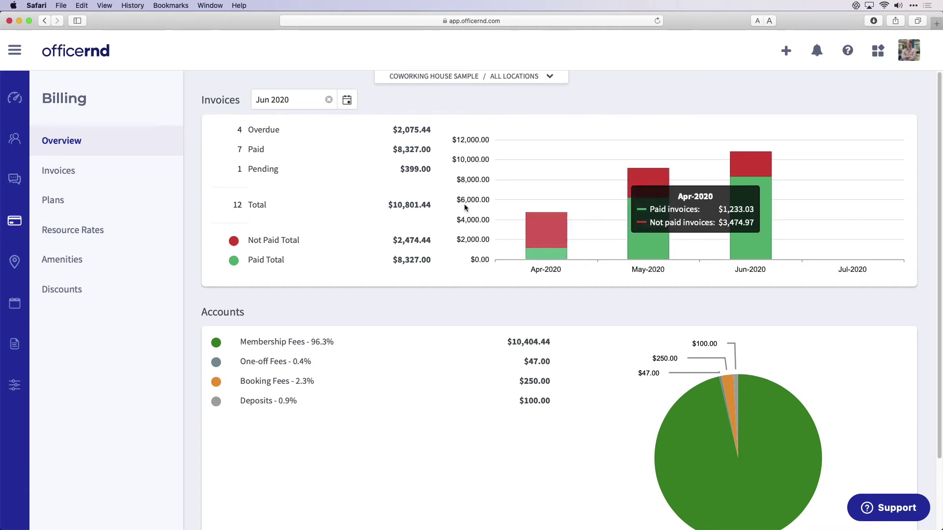
pyautogui.click(139, 181)
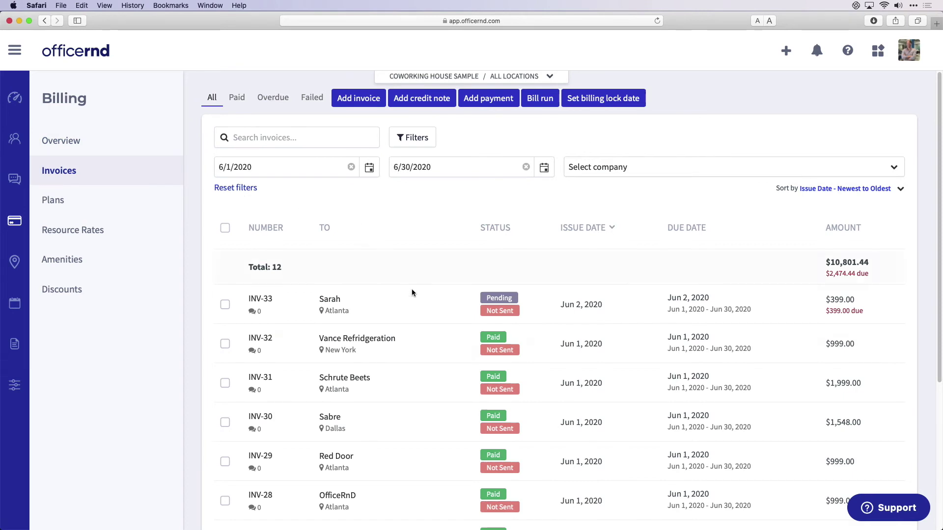
pyautogui.scroll(-5, 432, 340)
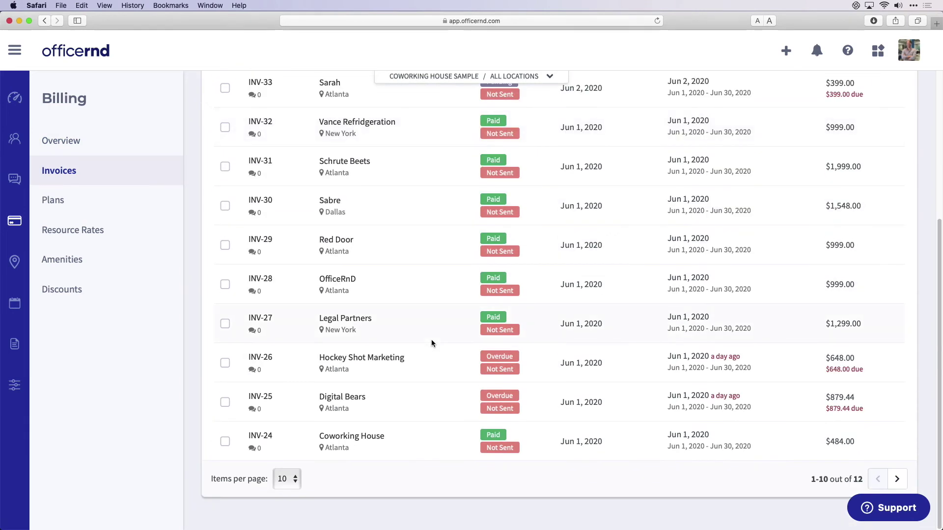
pyautogui.click(260, 201)
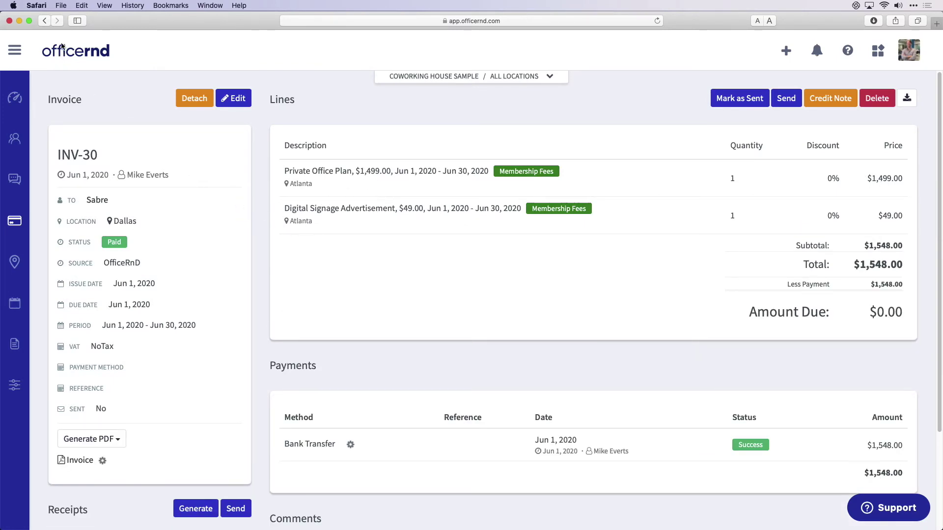
pyautogui.click(44, 21)
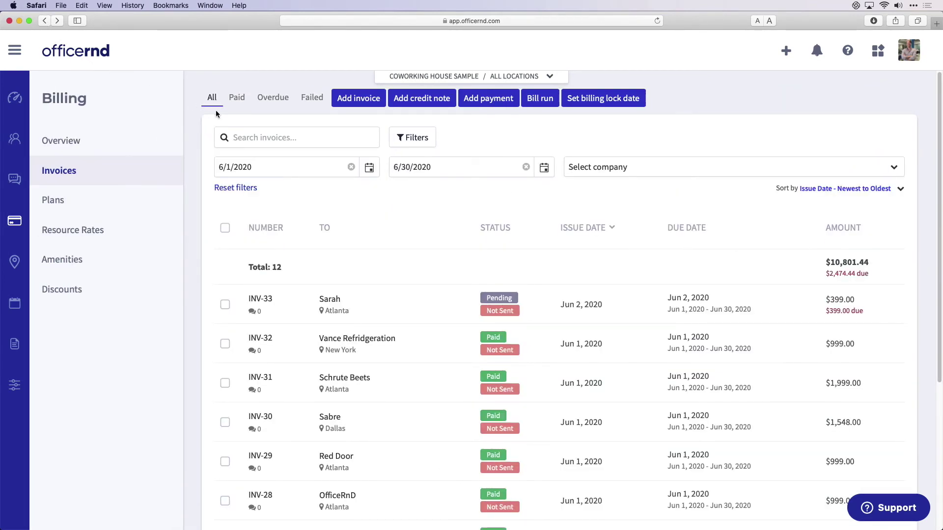
# - Scroll through the June 2020 invoices, then bring up the Billing Plans list
pyautogui.scroll(-3, 398, 274)
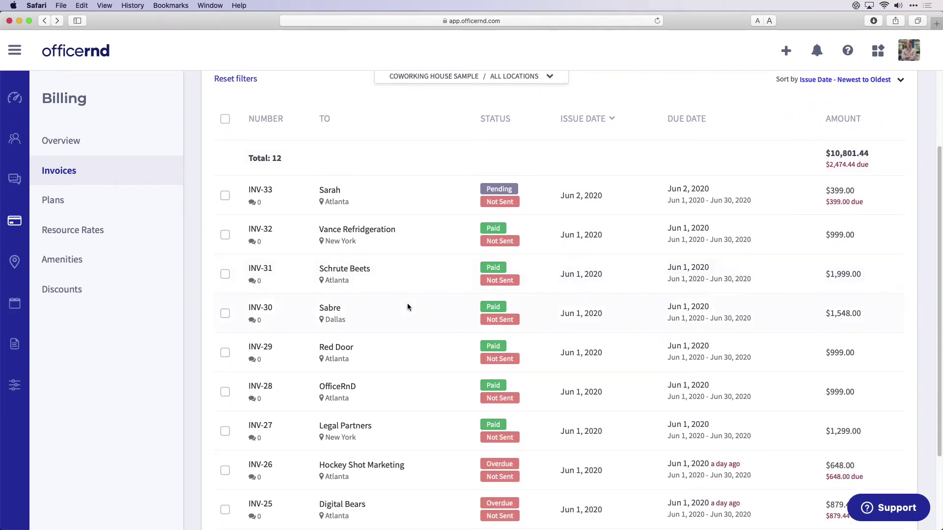
pyautogui.scroll(-3, 412, 351)
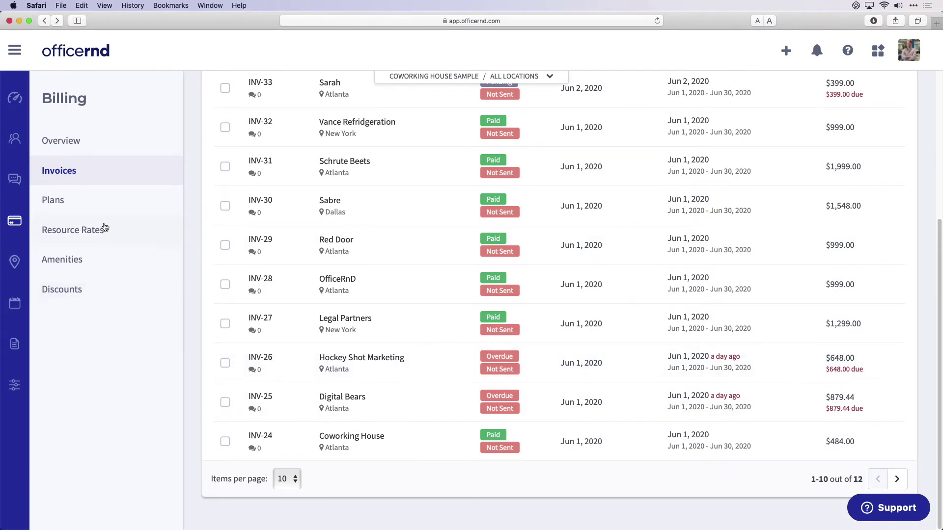
pyautogui.click(103, 205)
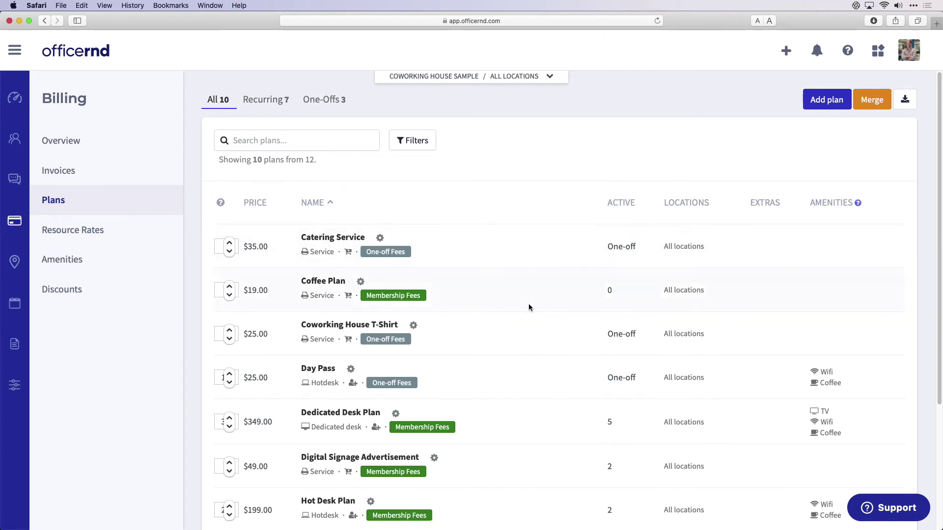
# - Draft a Dedicated desk plan 'Hot Desk' priced 200, check its credits, and discard it unsaved
pyautogui.scroll(-5, 530, 310)
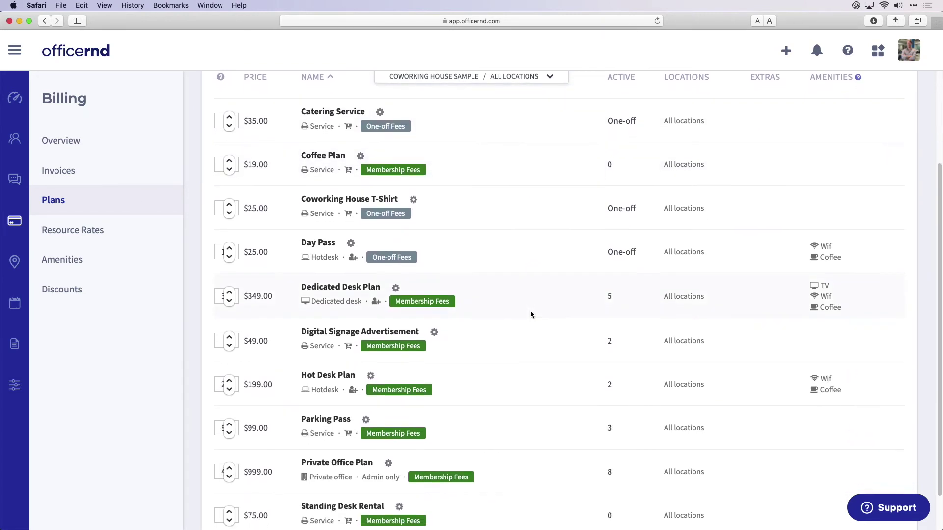
pyautogui.scroll(5, 530, 311)
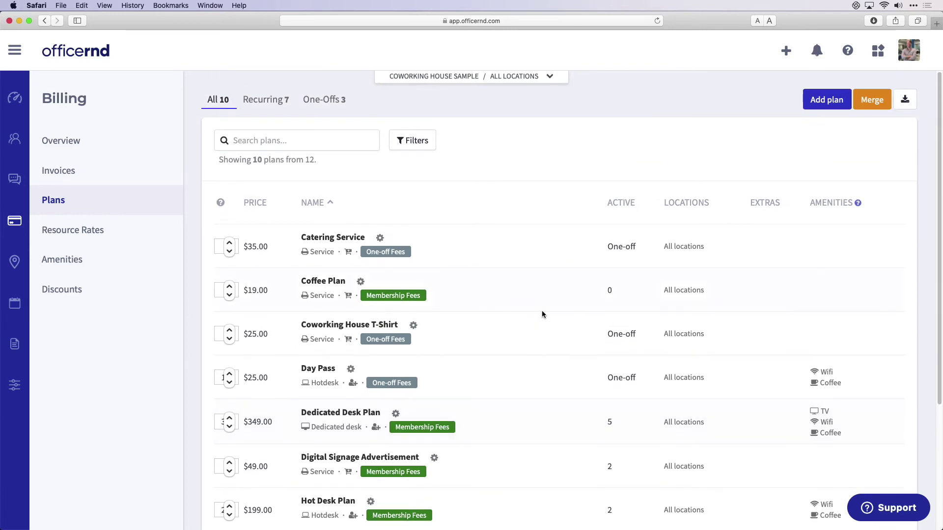
pyautogui.click(838, 108)
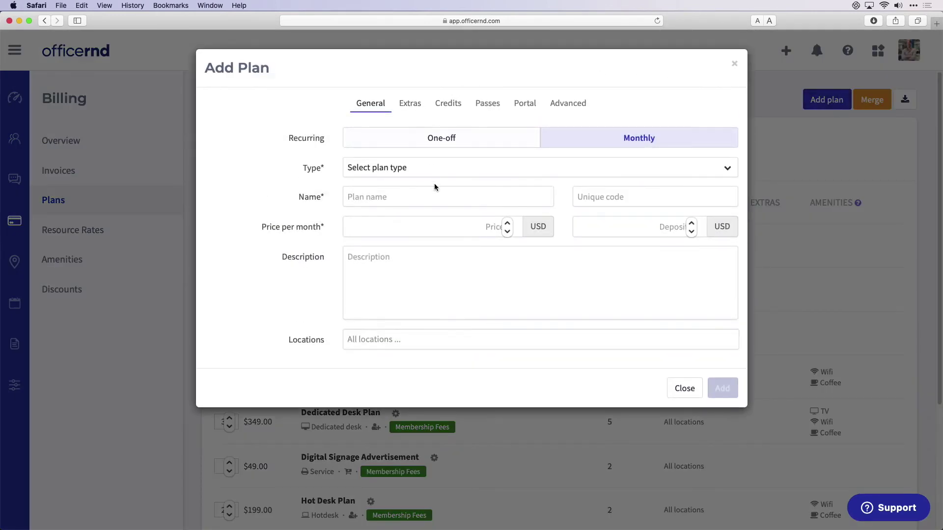
pyautogui.click(437, 173)
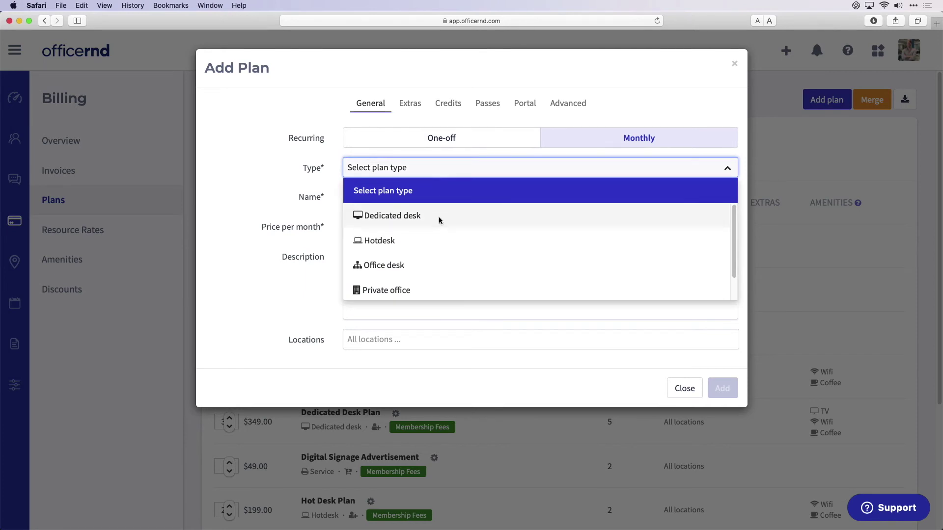
pyautogui.click(438, 217)
pyautogui.click(428, 194)
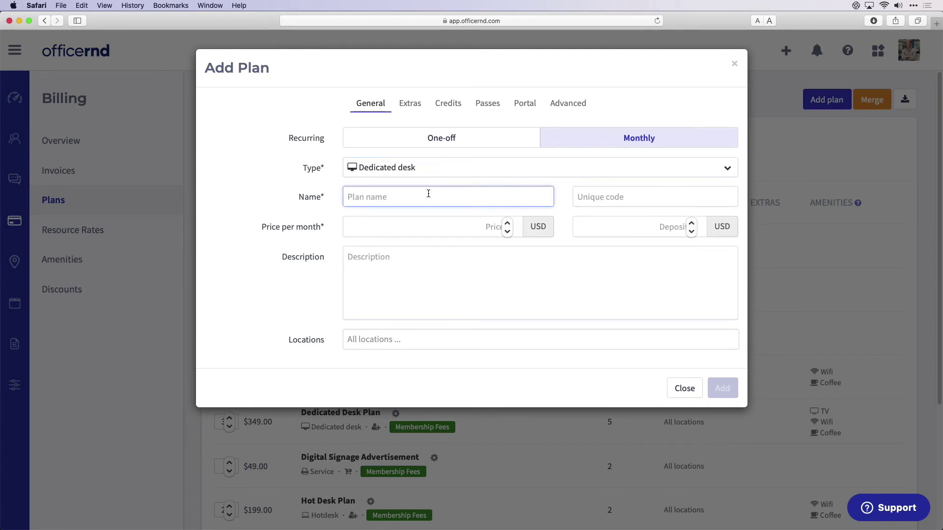
pyautogui.write('Hot Desk')
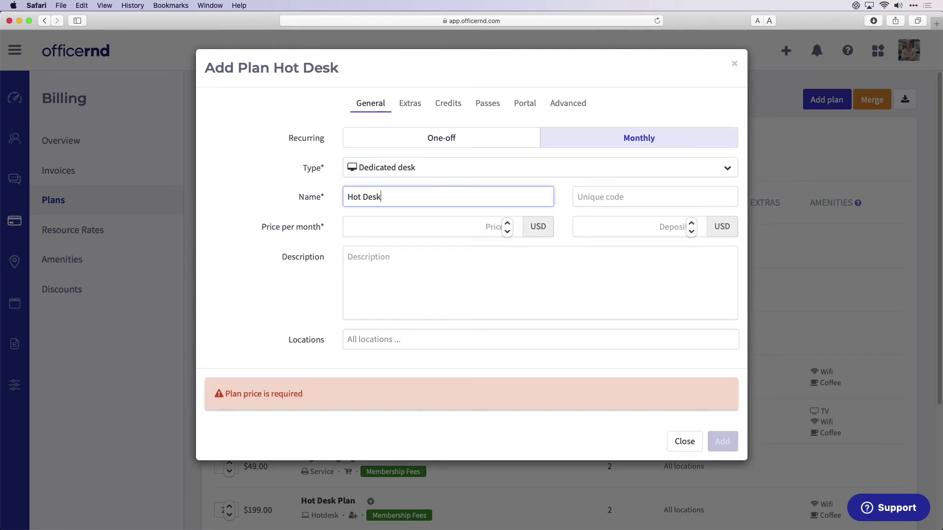
pyautogui.click(376, 234)
pyautogui.write('2')
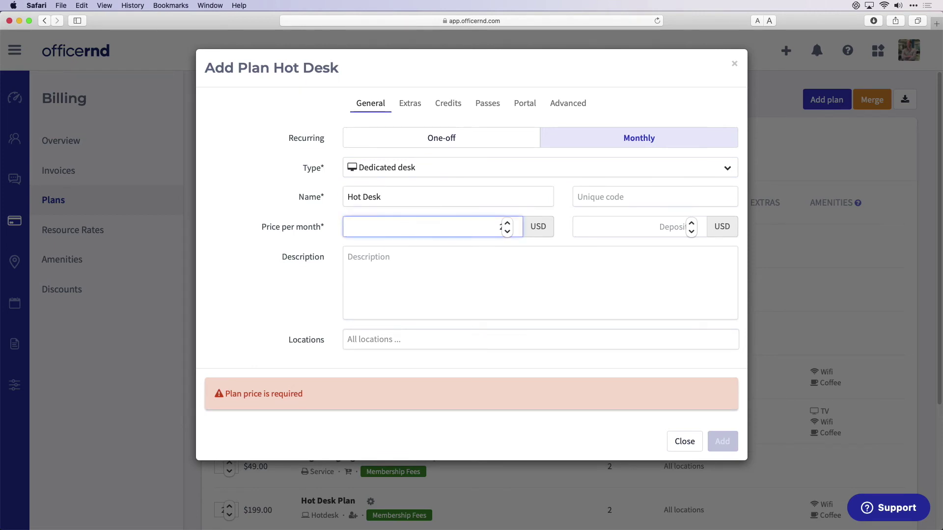
pyautogui.write('00')
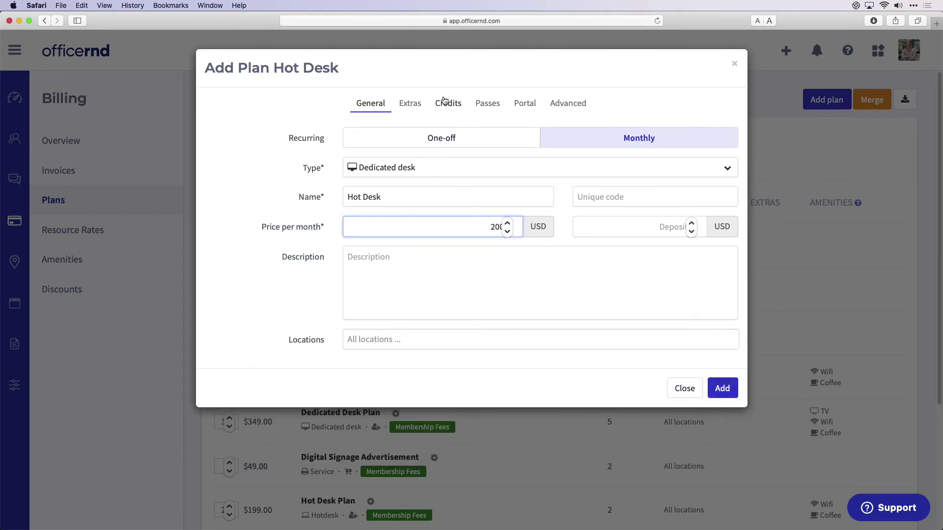
pyautogui.click(443, 102)
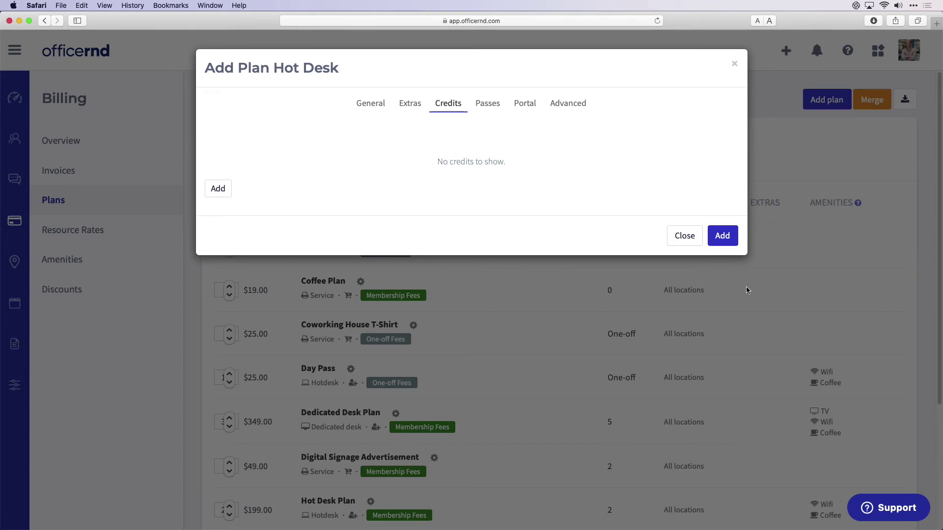
pyautogui.click(734, 64)
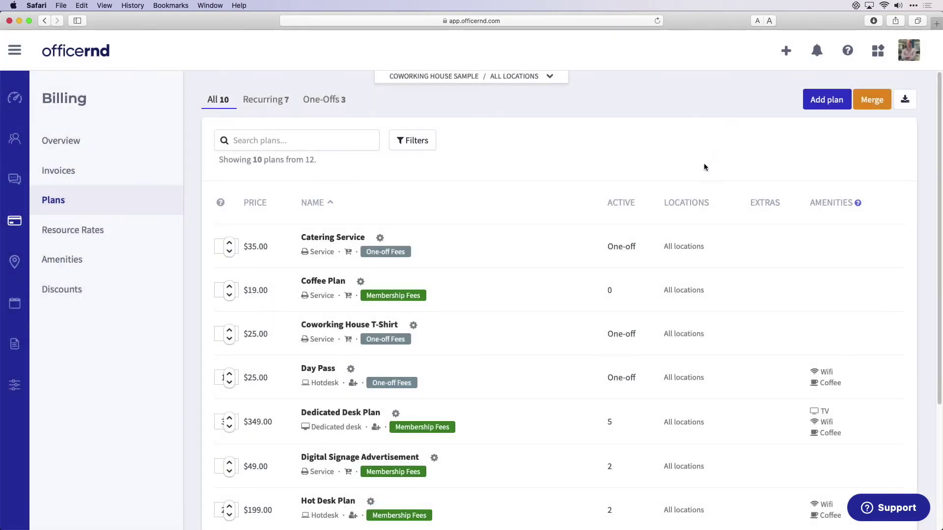
# - Open the Atlanta 2nd Floor plan and view office 102, Desk 1 and office 108
pyautogui.click(16, 262)
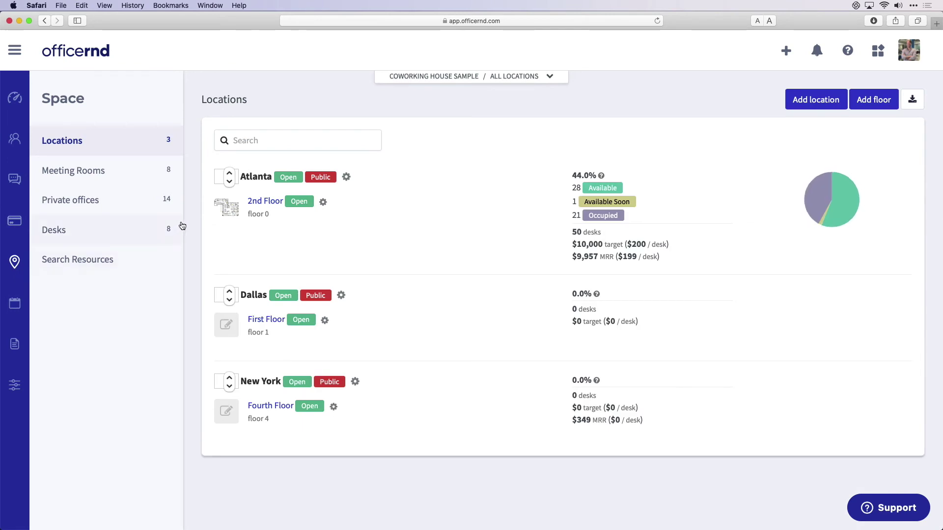
pyautogui.click(257, 204)
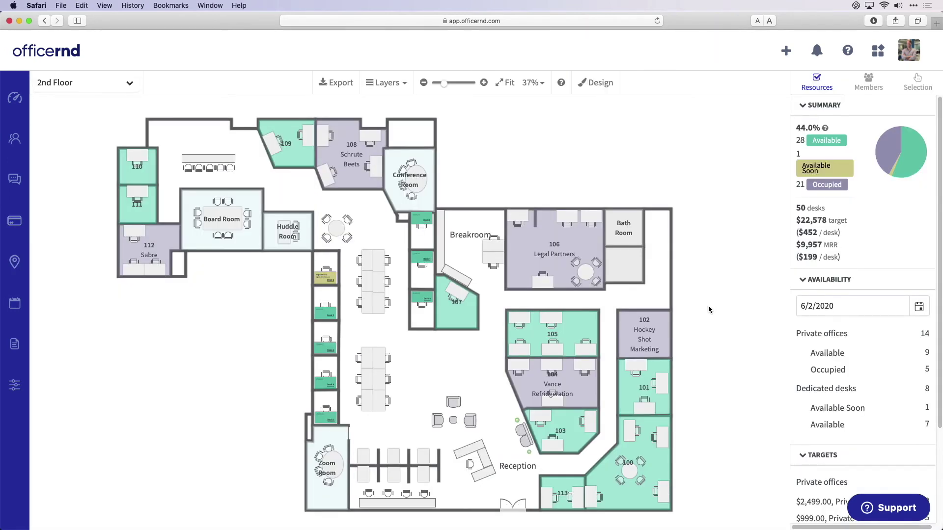
pyautogui.click(663, 336)
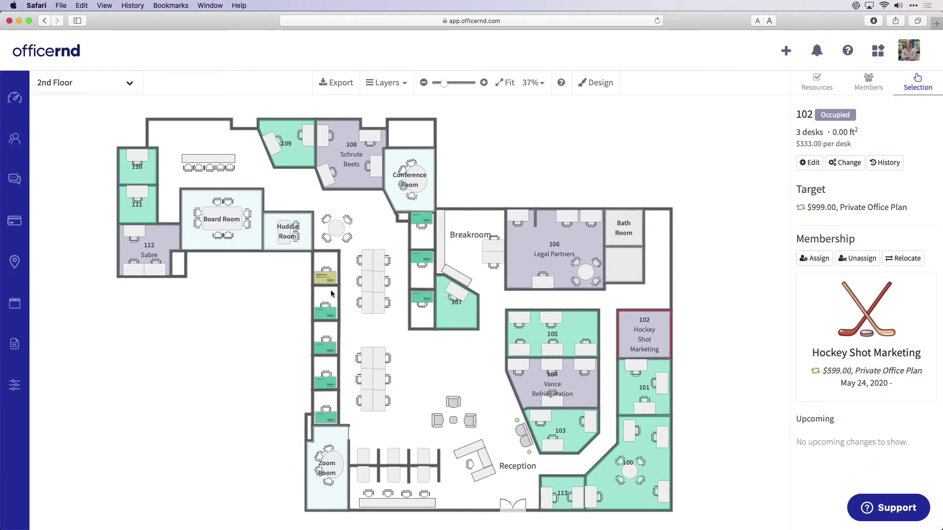
pyautogui.click(330, 280)
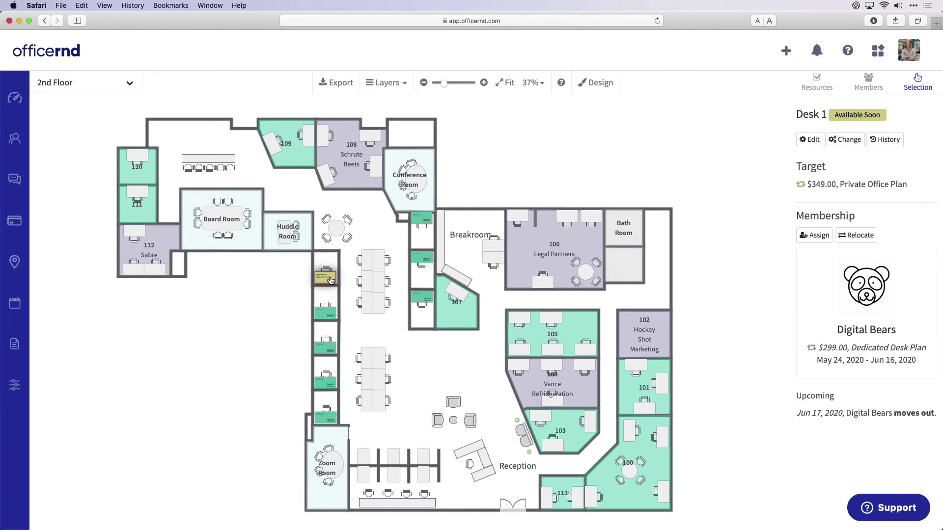
pyautogui.click(353, 168)
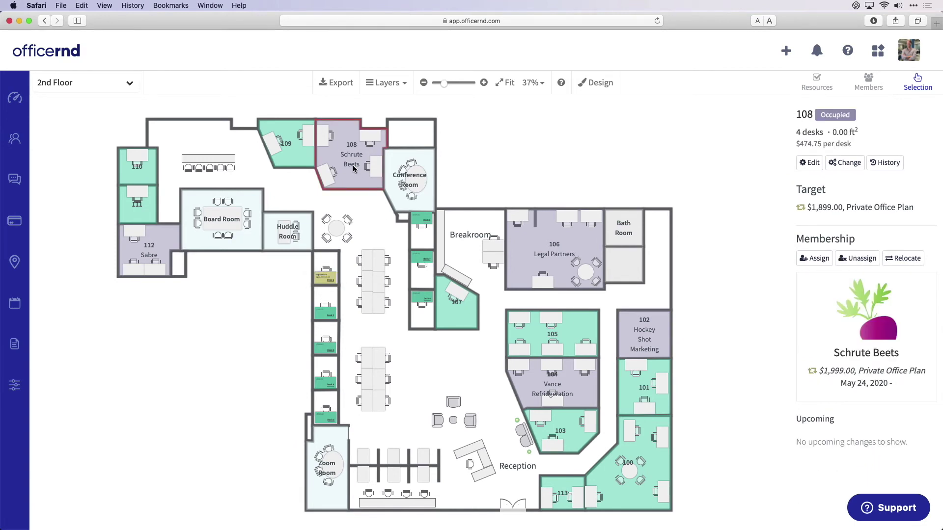
# - Browse the list of 14 private offices, then switch to the meeting-room Calendar
pyautogui.click(16, 260)
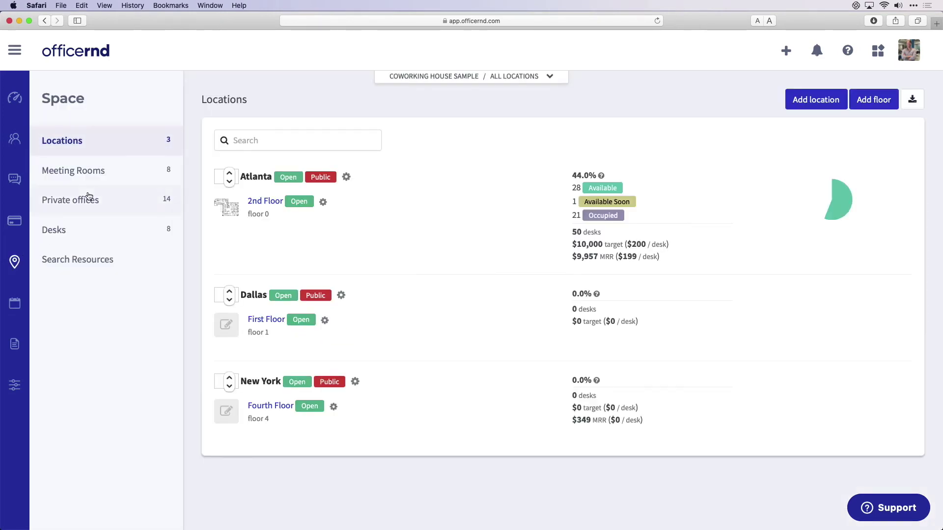
pyautogui.click(87, 198)
pyautogui.scroll(-5, 358, 291)
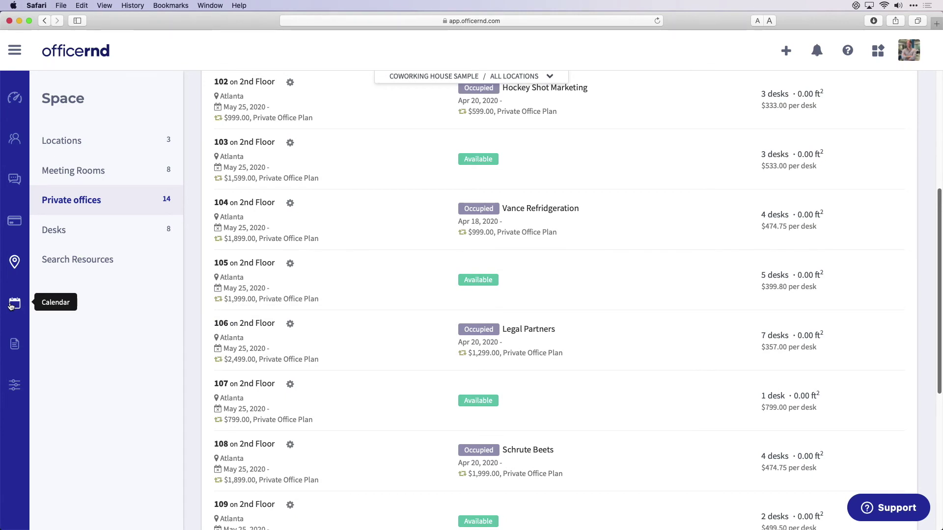
pyautogui.click(14, 304)
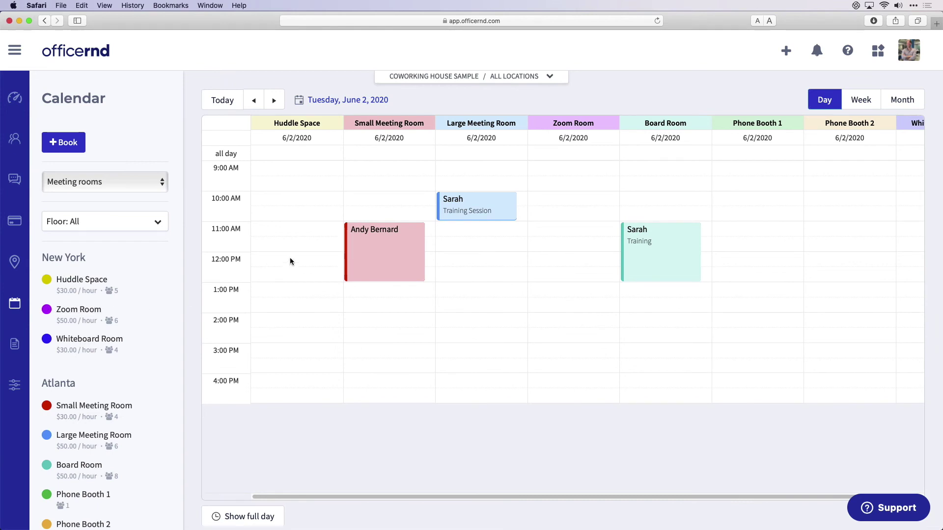
# - Preview a 12–2 PM Huddle Space booking, then open the Invoiced Revenue report
pyautogui.moveTo(290, 257); pyautogui.dragTo(293, 309)
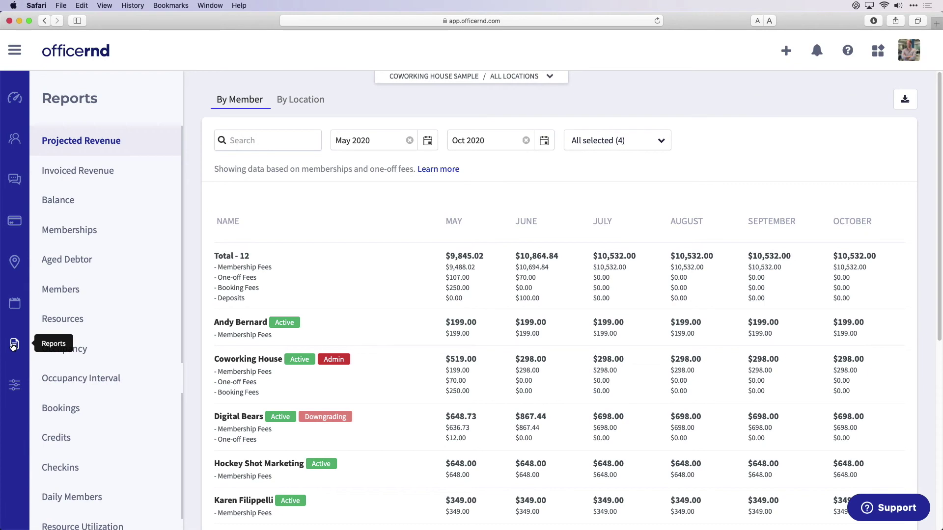
pyautogui.click(130, 176)
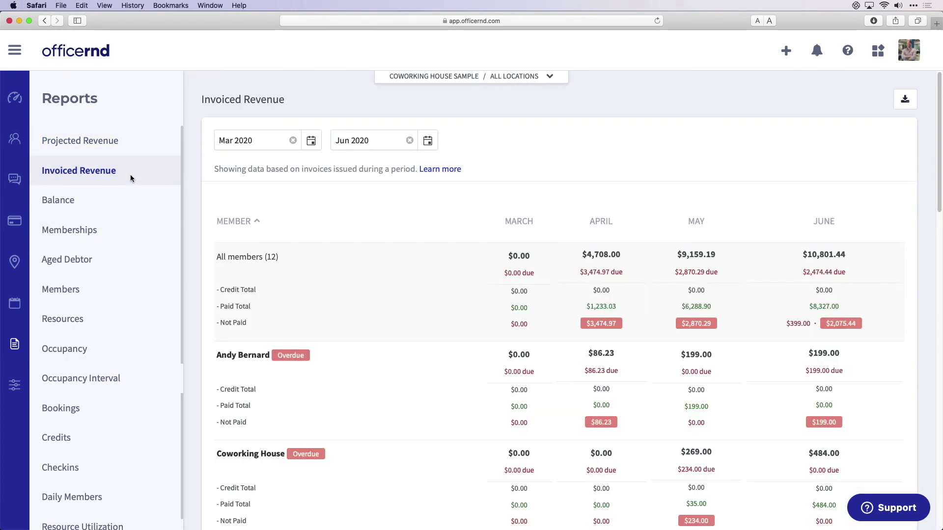
# - Export the Jan–Jul 2020 Memberships report showing 17 active memberships
pyautogui.click(125, 229)
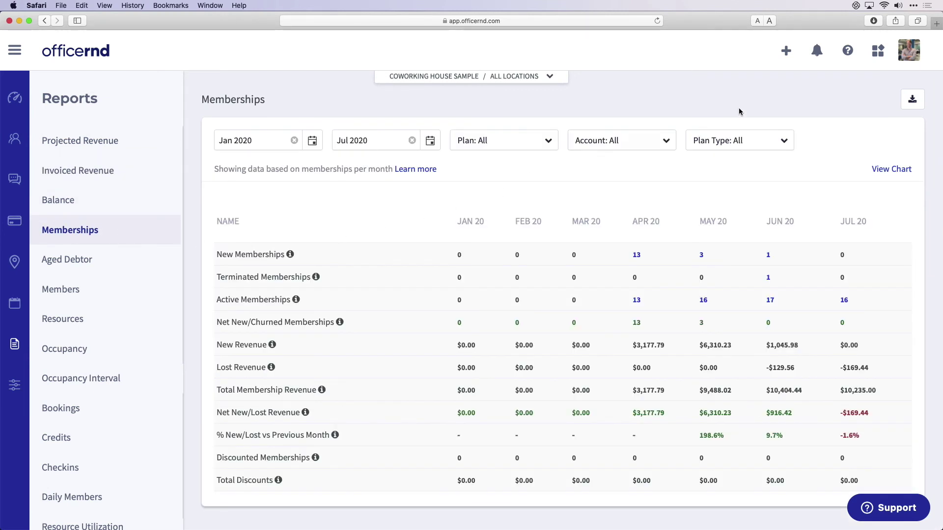
pyautogui.click(912, 101)
# - Review the member portal Theme settings under Settings > Apps, then browse the All Integrations list
pyautogui.click(15, 386)
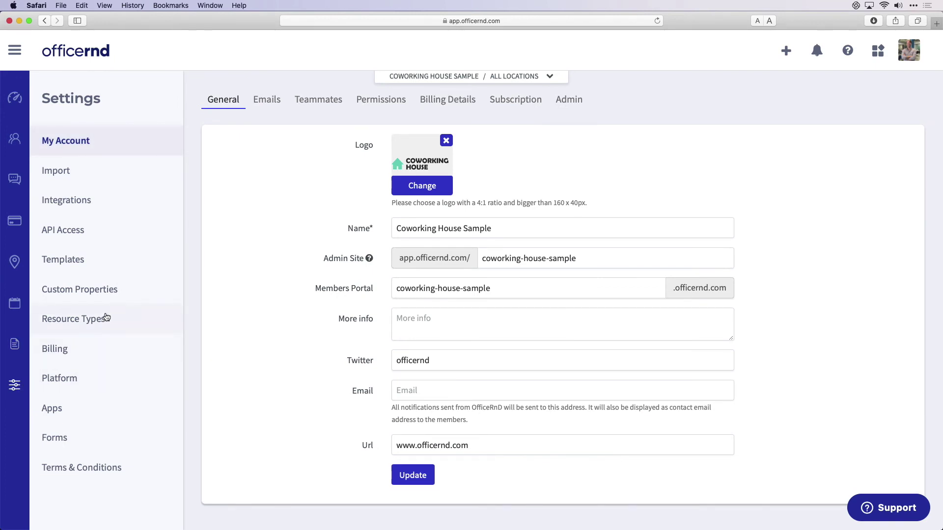
pyautogui.click(103, 411)
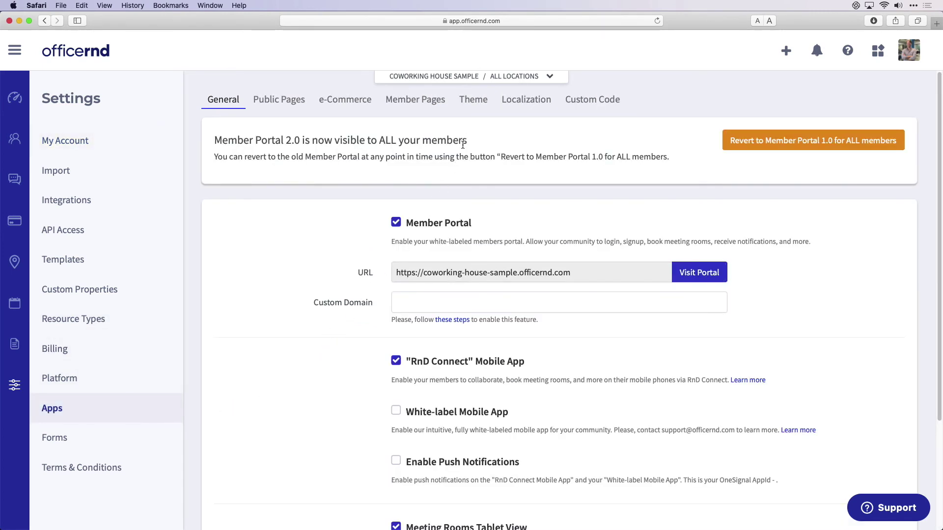
pyautogui.click(473, 100)
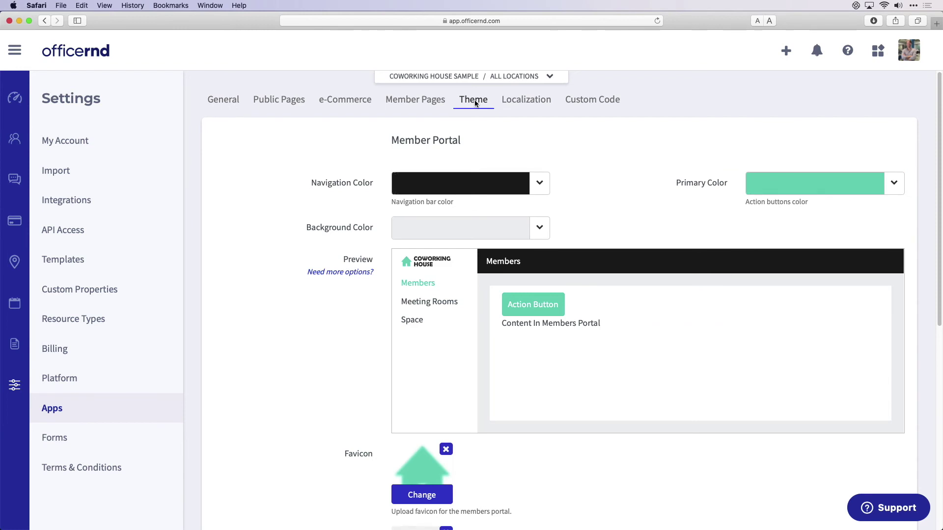
pyautogui.scroll(-3, 577, 171)
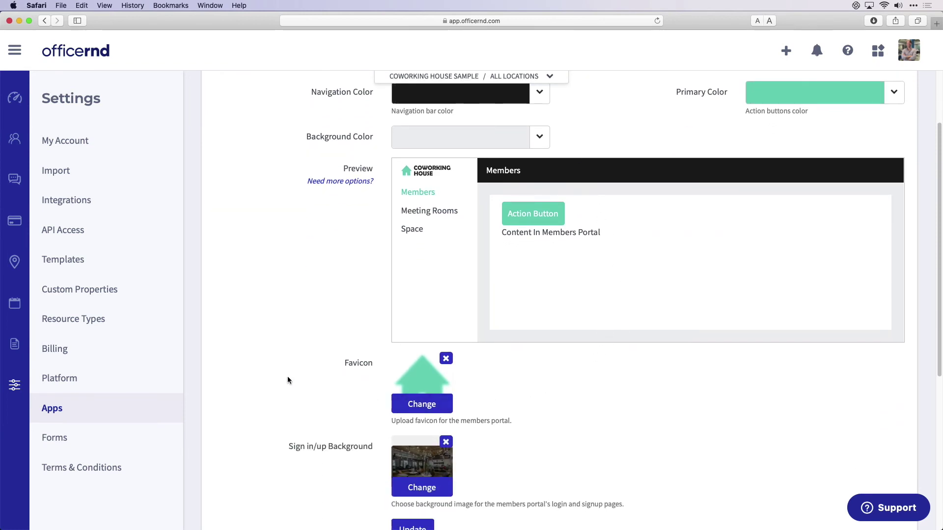
pyautogui.click(124, 204)
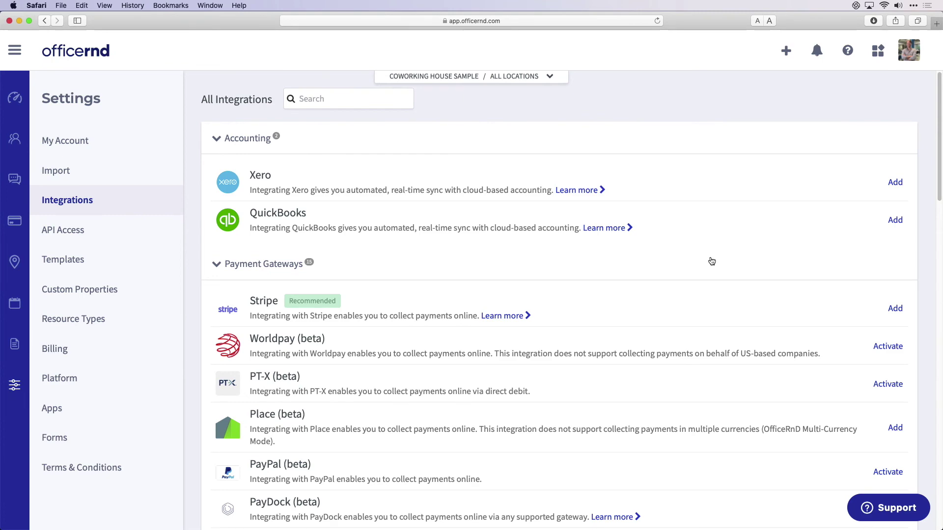
pyautogui.scroll(-5, 710, 260)
pyautogui.scroll(-15, 710, 260)
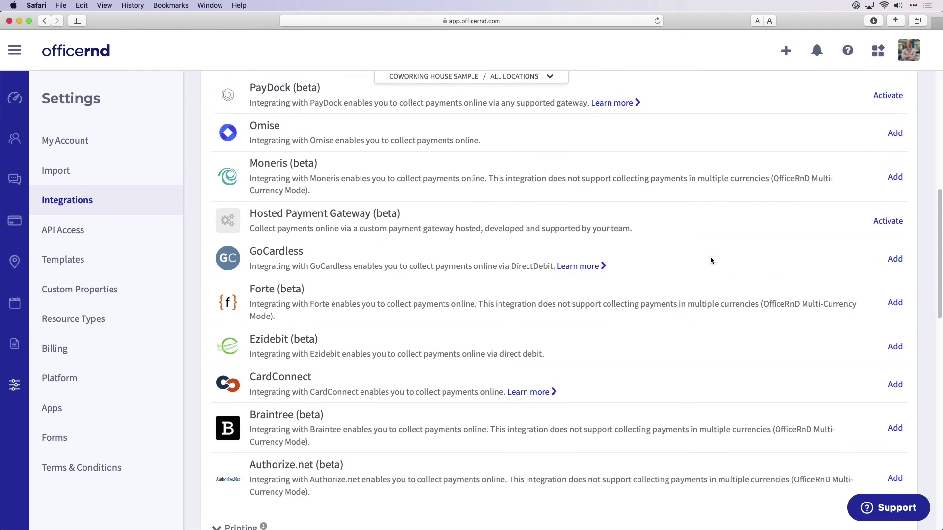
pyautogui.scroll(-1, 707, 258)
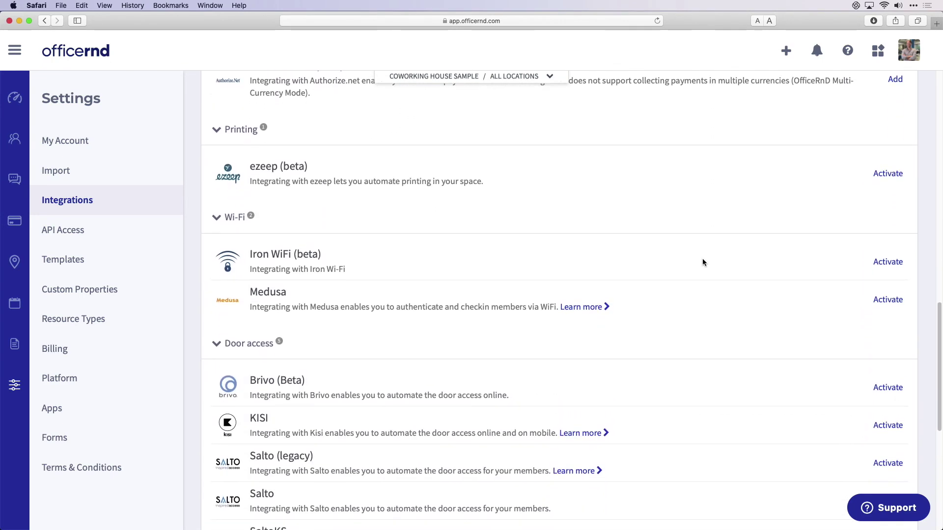
pyautogui.scroll(-1, 640, 407)
pyautogui.scroll(-3, 641, 410)
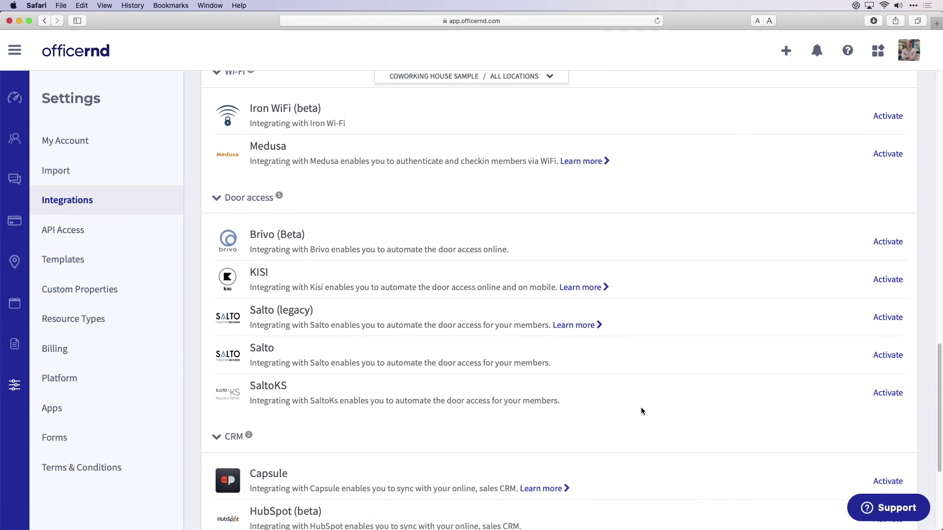
pyautogui.scroll(-4, 641, 409)
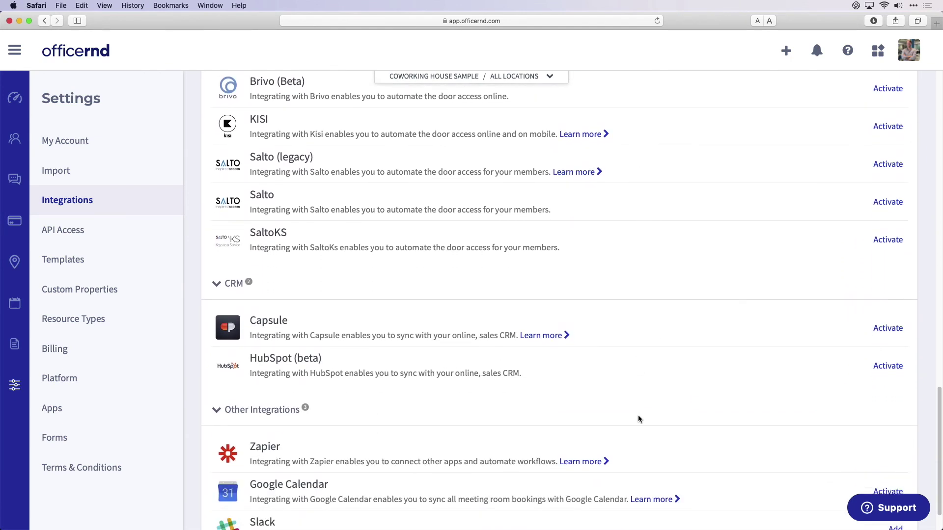
pyautogui.scroll(5, 646, 407)
pyautogui.scroll(9, 646, 410)
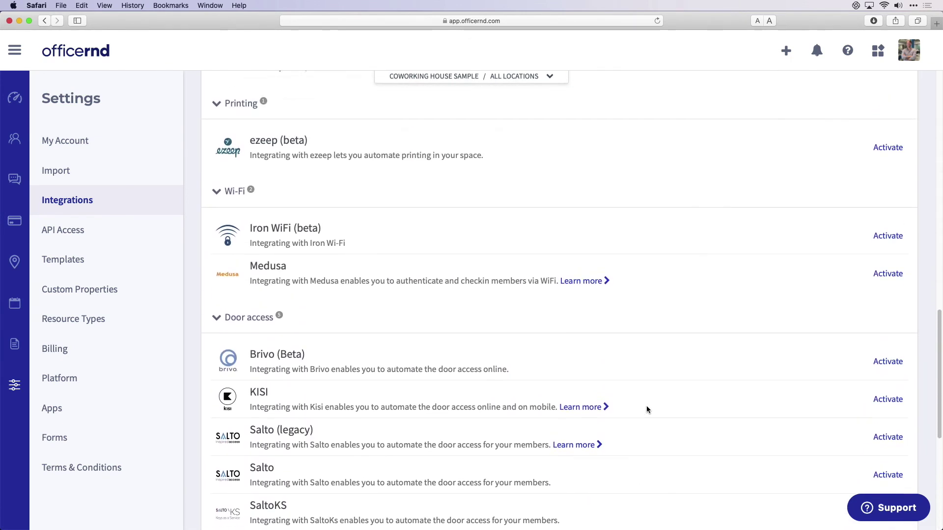
pyautogui.scroll(4, 648, 410)
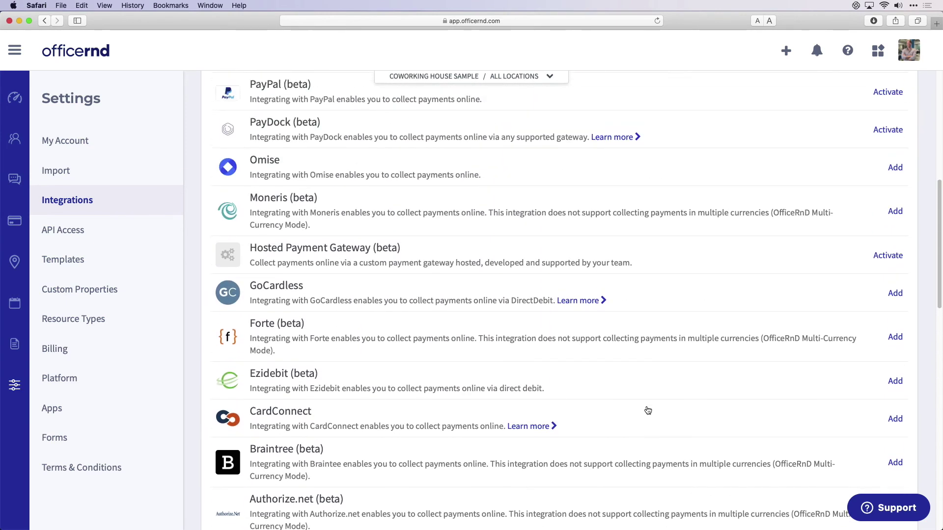
pyautogui.scroll(5, 646, 409)
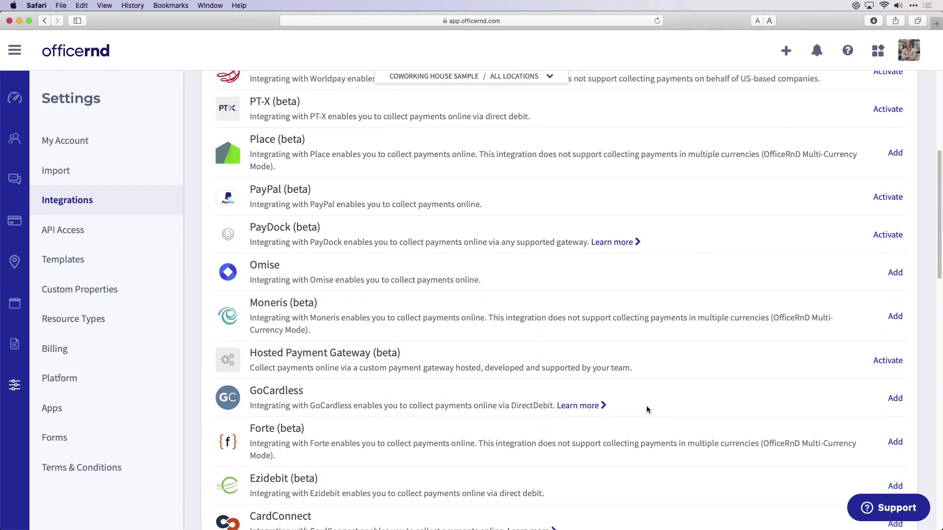
pyautogui.scroll(2, 646, 409)
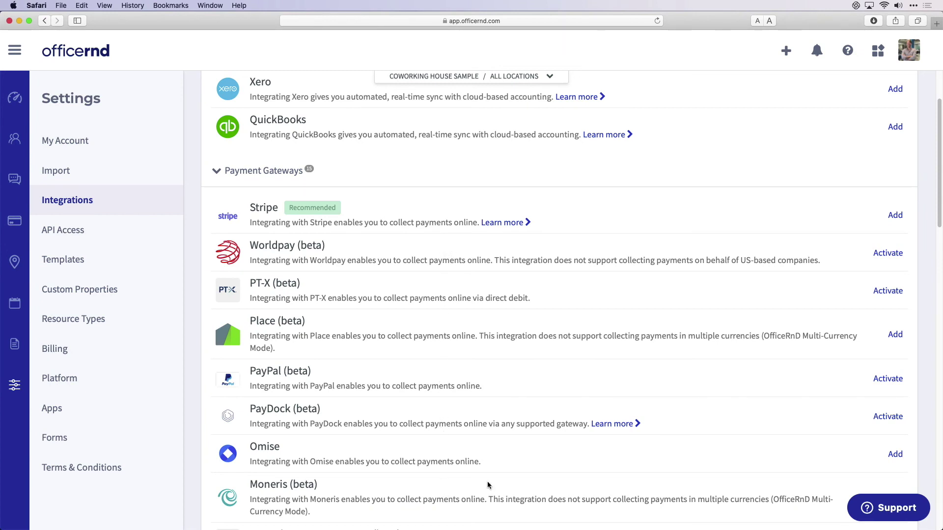
# - Add the Stripe payment integration for all locations
pyautogui.click(895, 215)
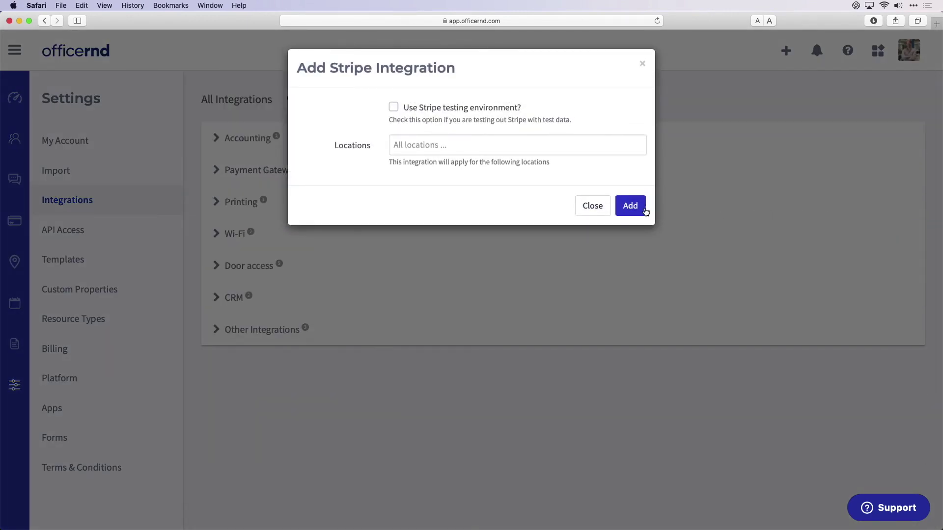
pyautogui.click(630, 206)
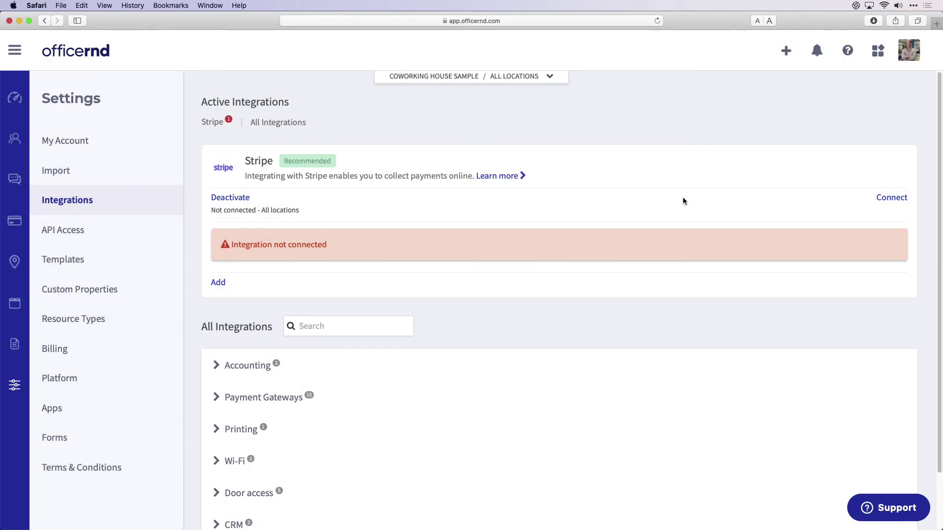
# - Start connecting the Stripe integration to bring up the Stripe account sign-in window
pyautogui.click(886, 198)
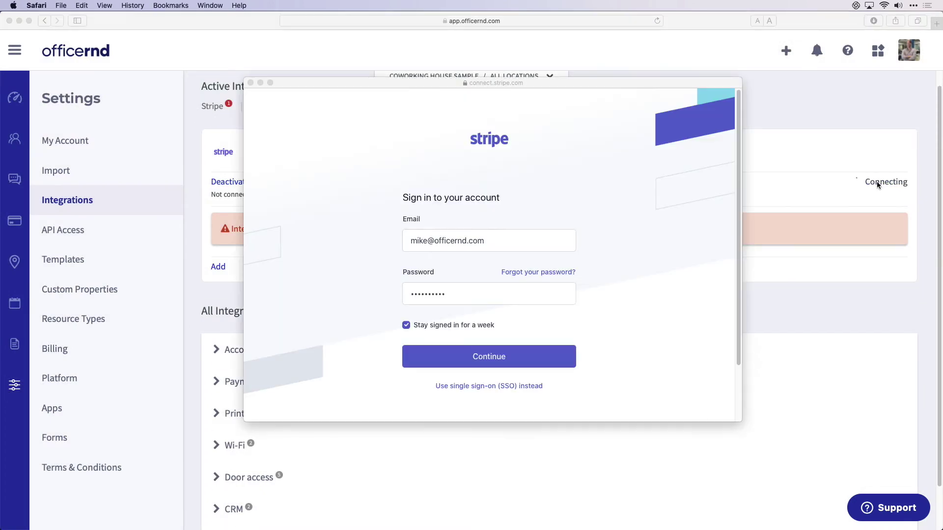